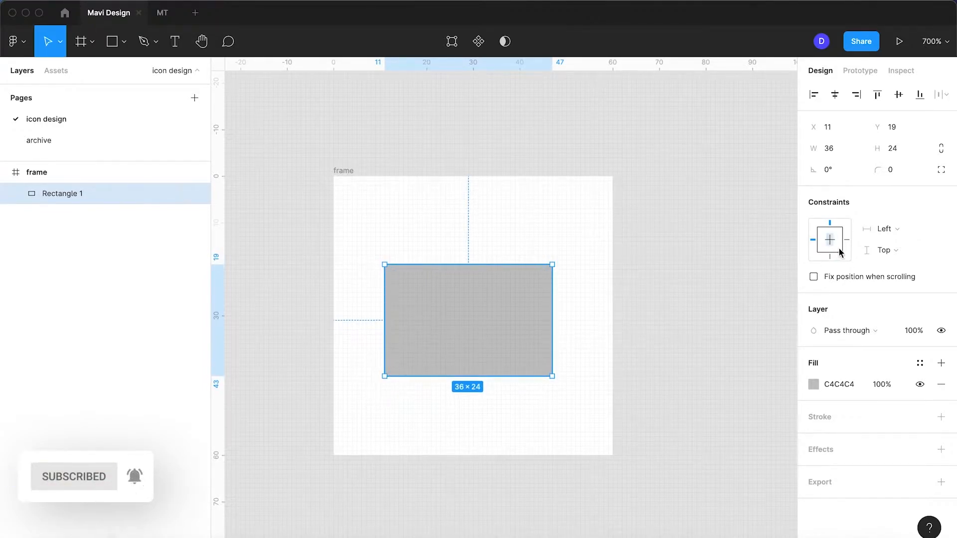
Remove the rectangle's fill and give it a 2-wide 000000 stroke aligned to Center
{"action": "left_click", "coordinate": [941, 384]}
{"action": "left_click", "coordinate": [941, 395]}
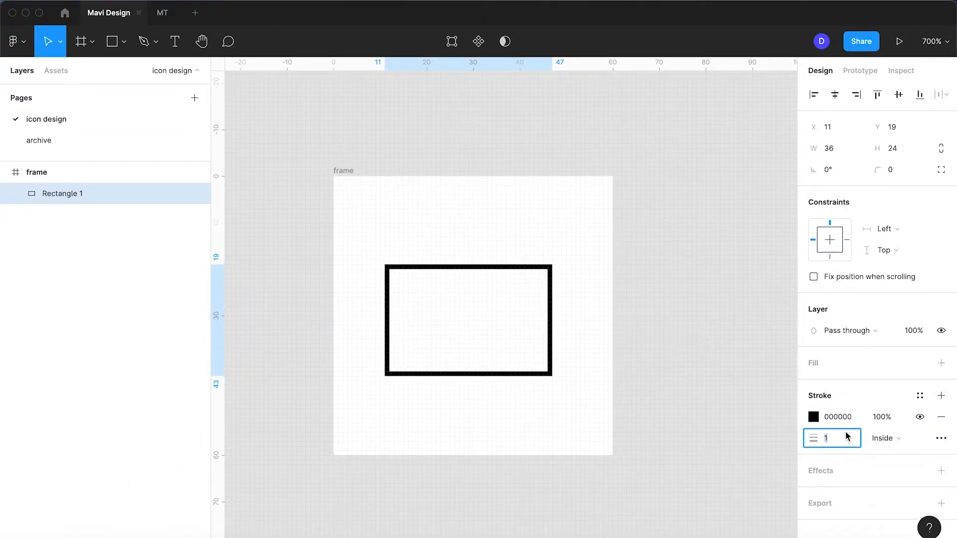
{"action": "type", "text": "2"}
{"action": "key", "text": "Return"}
{"action": "left_click", "coordinate": [903, 439]}
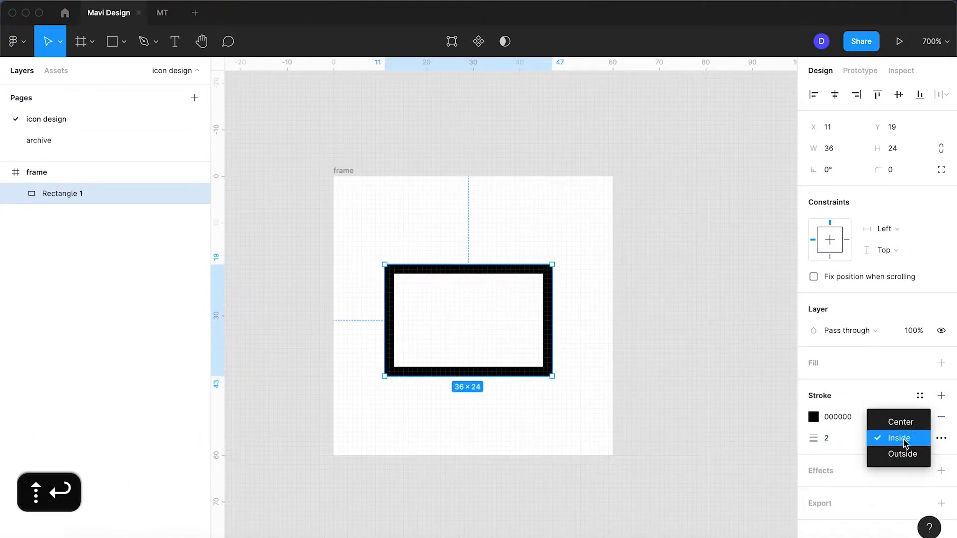
{"action": "left_click", "coordinate": [894, 422]}
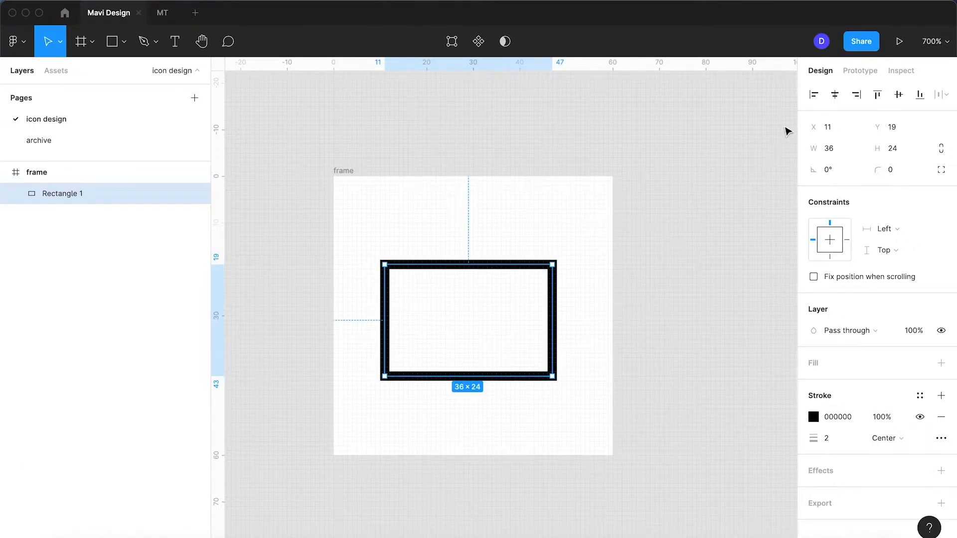
Center the rectangle vertically and horizontally in the frame, then lower its top edge so it is 20 high
{"action": "key", "text": "alt+v"}
{"action": "key", "text": "alt+h"}
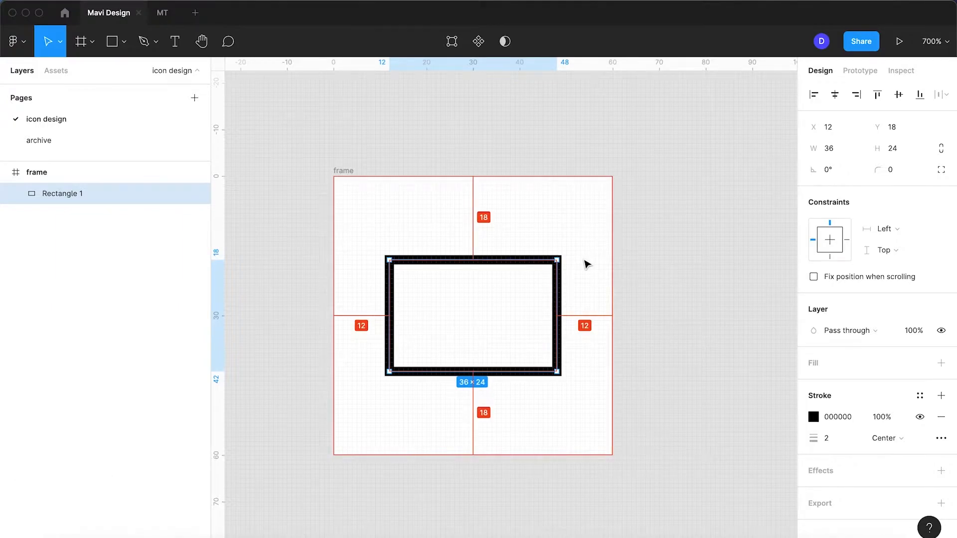
{"action": "scroll", "coordinate": [539, 332], "scroll_direction": "up", "scroll_amount": 5, "text": "ctrl"}
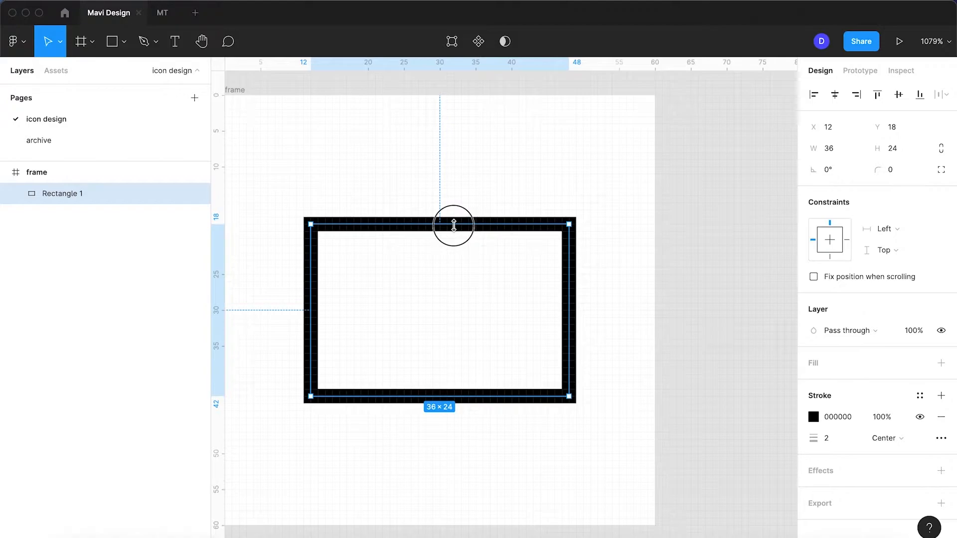
{"action": "left_click_drag", "start_coordinate": [454, 225], "coordinate": [453, 251]}
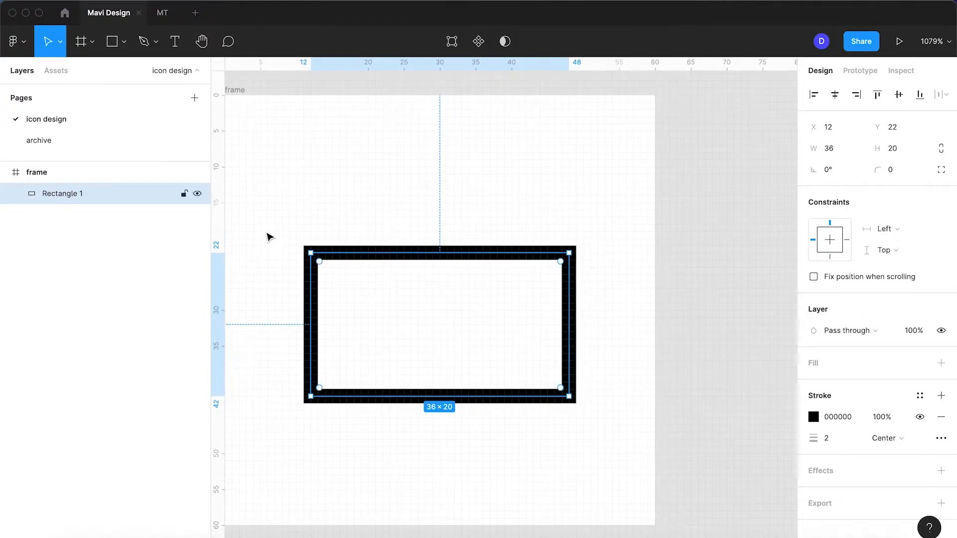
{"action": "key", "text": "Return"}
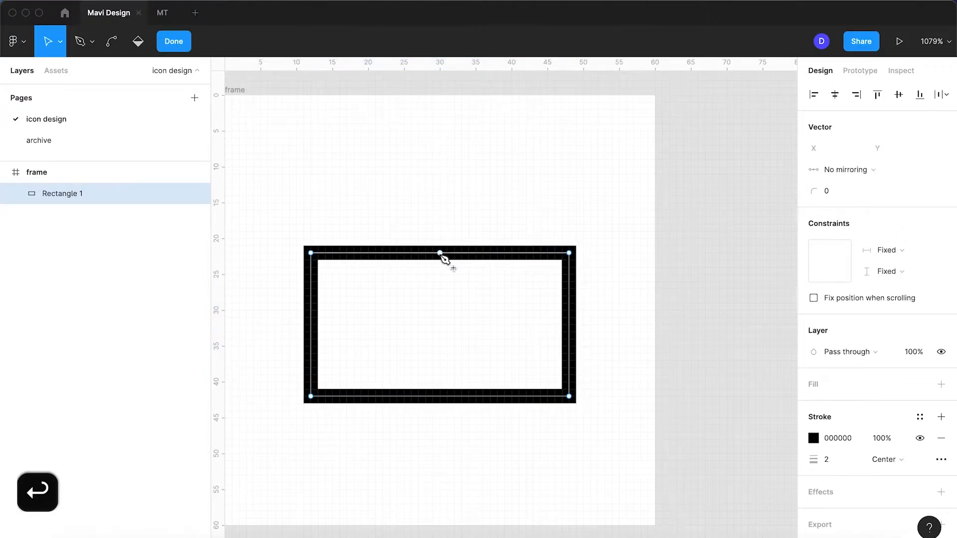
{"action": "key", "text": "Return"}
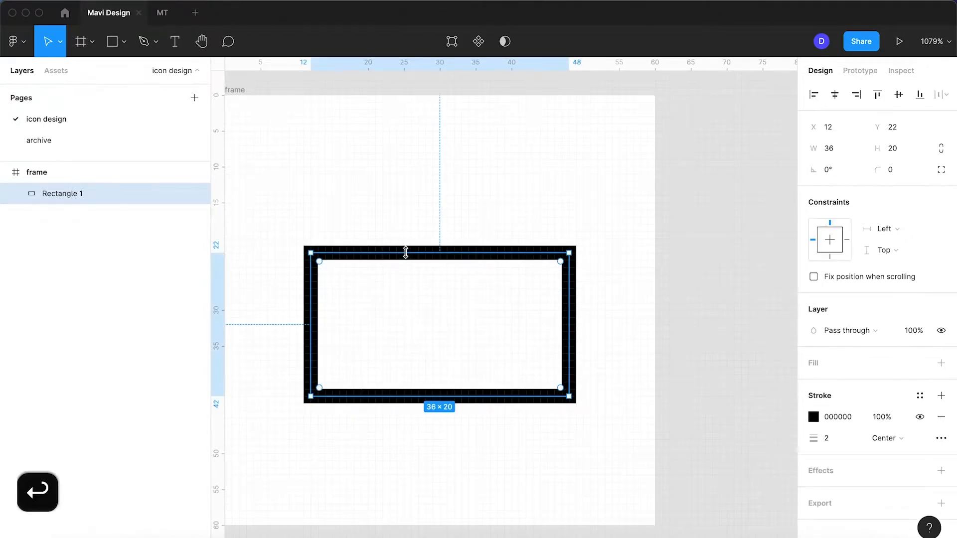
{"action": "key", "text": "Return"}
{"action": "left_click", "coordinate": [439, 252]}
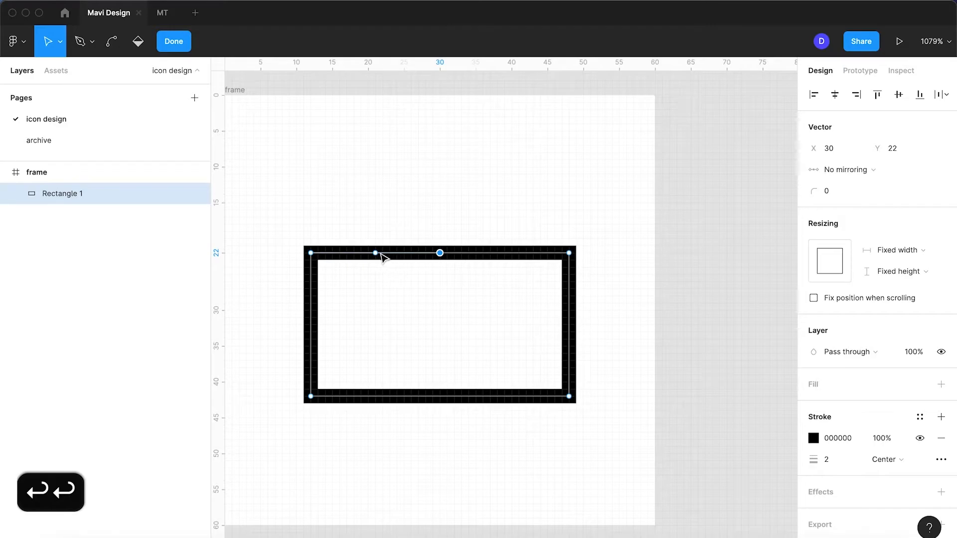
{"action": "left_click", "coordinate": [375, 253]}
{"action": "key", "text": "Return"}
{"action": "key", "text": "Return"}
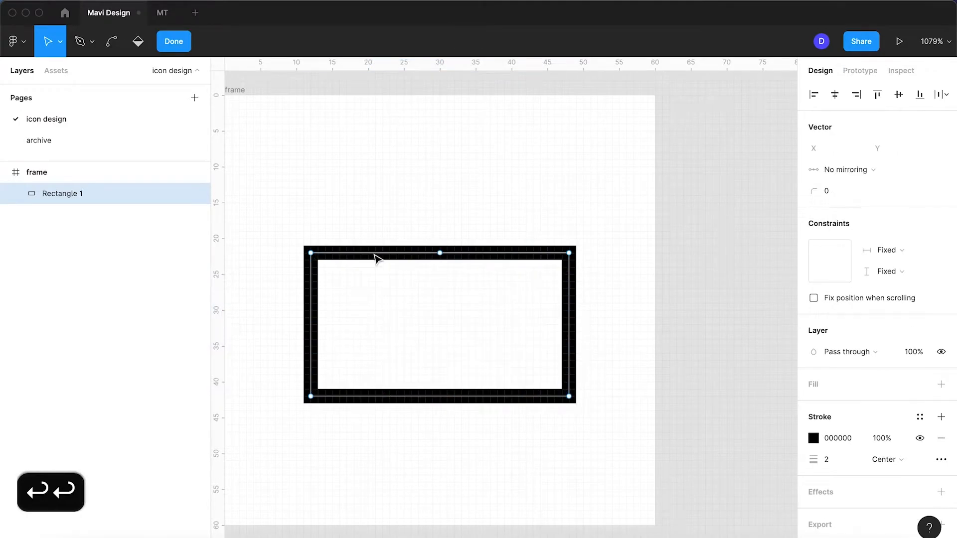
{"action": "left_click", "coordinate": [372, 253]}
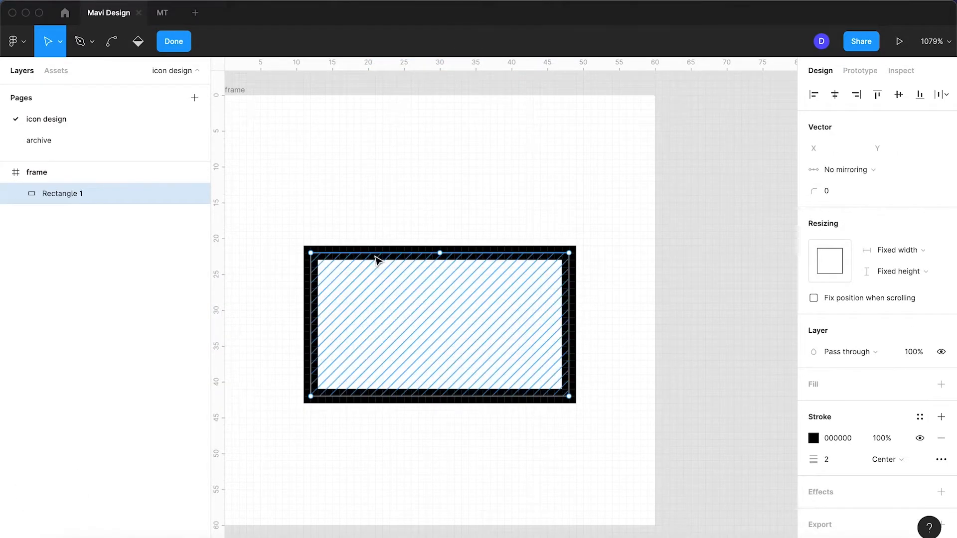
{"action": "key", "text": "Return"}
{"action": "left_click", "coordinate": [385, 224]}
{"action": "left_click", "coordinate": [409, 252]}
{"action": "key", "text": "Return"}
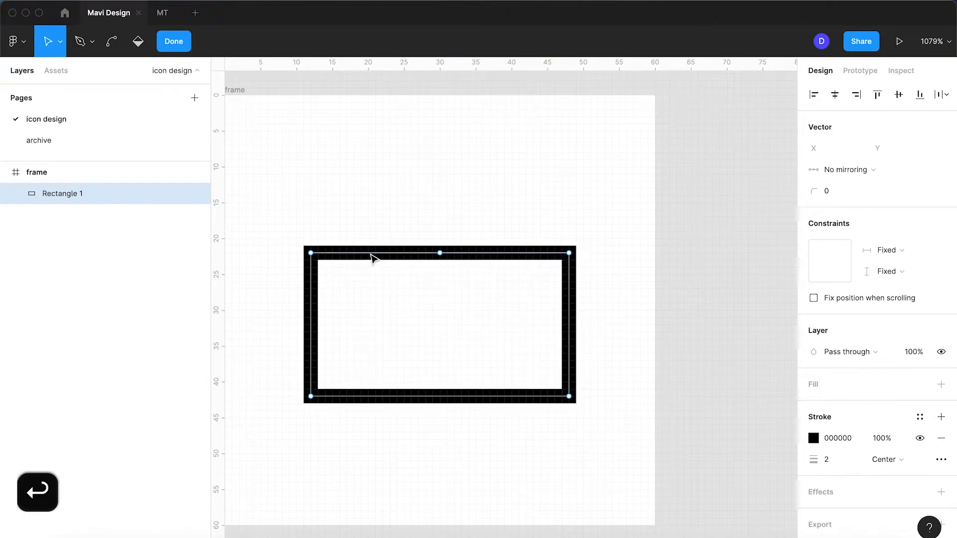
{"action": "left_click", "coordinate": [441, 253]}
{"action": "key", "text": "BackSpace"}
{"action": "key", "text": "BackSpace"}
{"action": "key", "text": "BackSpace"}
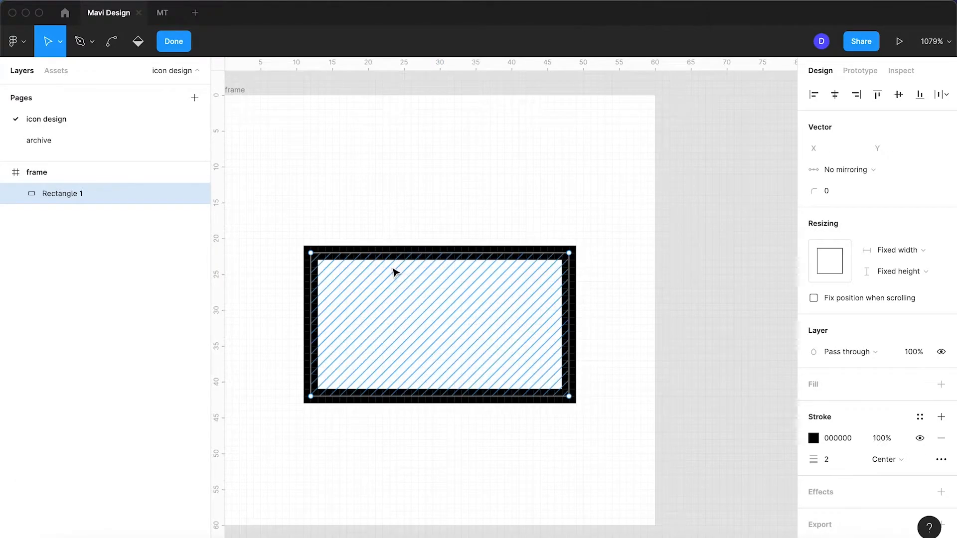
{"action": "key", "text": "Return"}
{"action": "left_click", "coordinate": [412, 284]}
{"action": "left_click", "coordinate": [378, 253]}
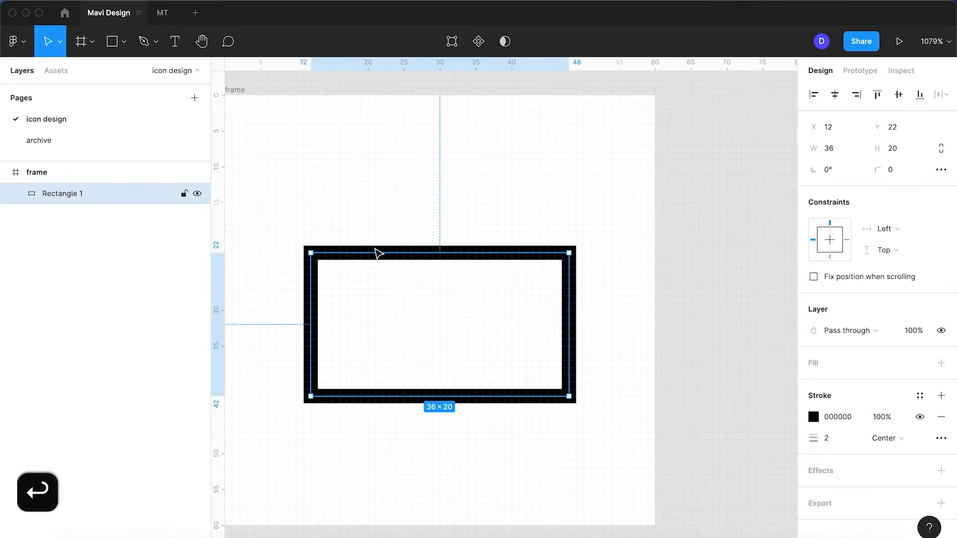
Add anchor points on the rectangle's top edge at X 30 and X 21, plus one midway down the left edge
{"action": "key", "text": "Return"}
{"action": "left_click", "coordinate": [439, 254]}
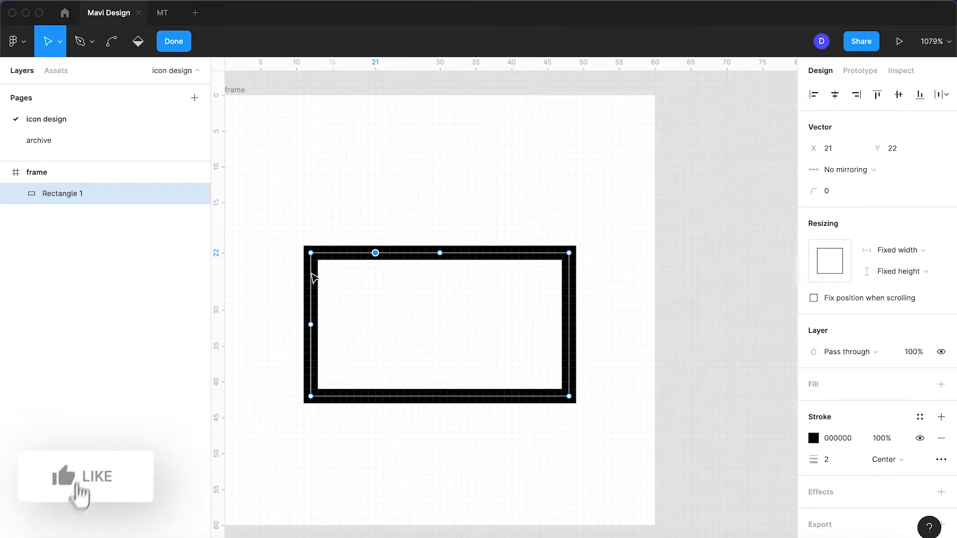
{"action": "left_click", "coordinate": [311, 325]}
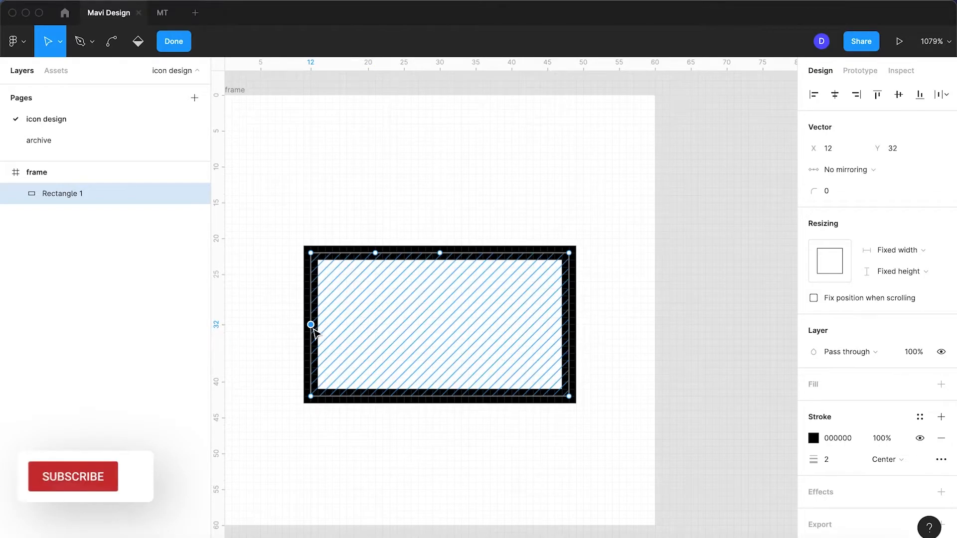
Nudge the new left-edge anchor point up to Y 24
{"action": "key", "text": "Up"}
{"action": "key", "text": "Up"}
{"action": "key", "text": "Up"}
{"action": "key", "text": "Up"}
{"action": "key", "text": "Up"}
{"action": "key", "text": "Up"}
{"action": "key", "text": "Up"}
{"action": "key", "text": "Up"}
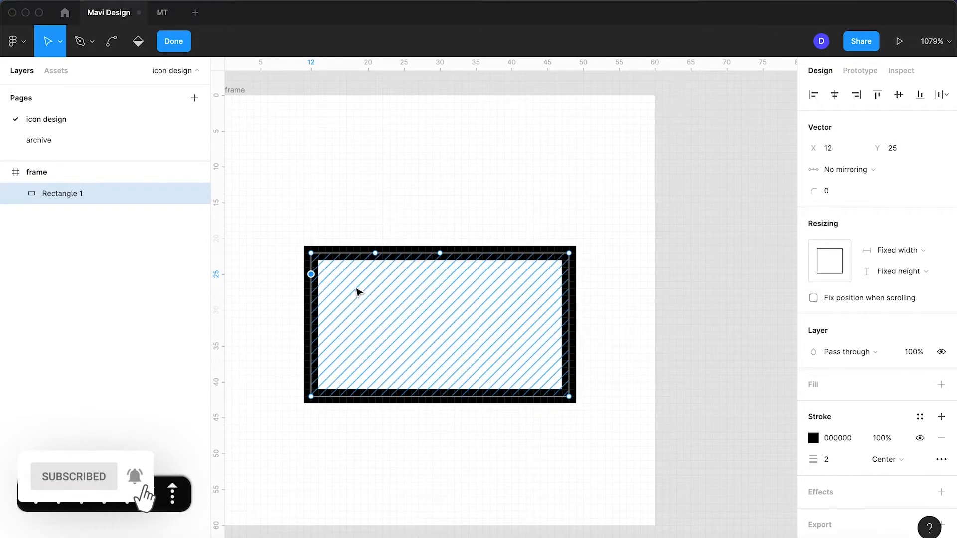
Raise the rectangle's top-left corner point to Y 18 and the left-edge point below it to Y 22
{"action": "left_click", "coordinate": [312, 254]}
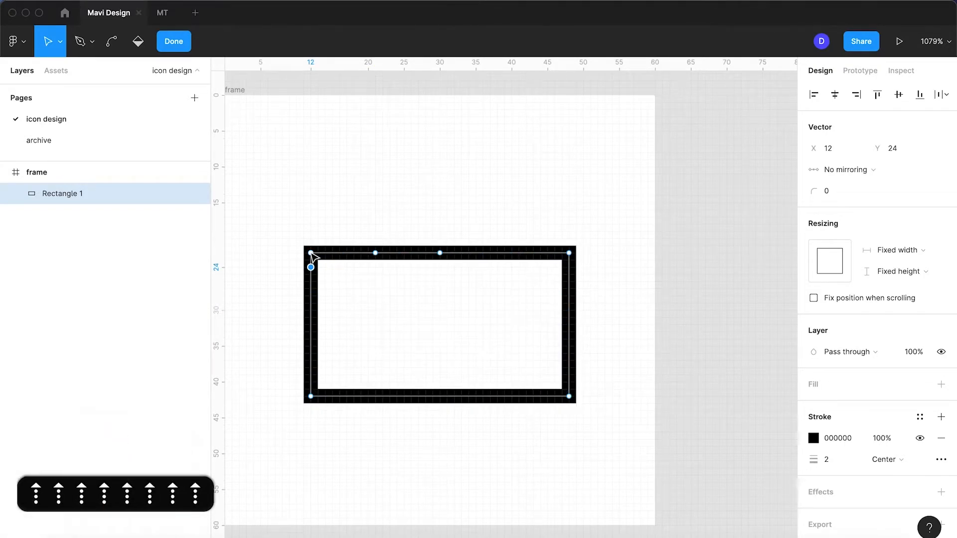
{"action": "key", "text": "Up"}
{"action": "key", "text": "Up"}
{"action": "key", "text": "Up"}
{"action": "key", "text": "Up"}
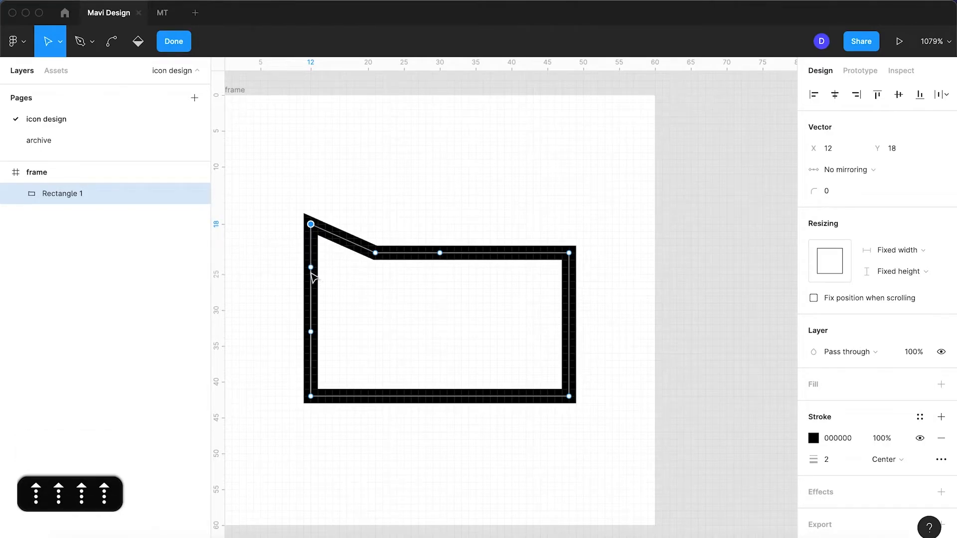
{"action": "key", "text": "Up"}
{"action": "key", "text": "Up"}
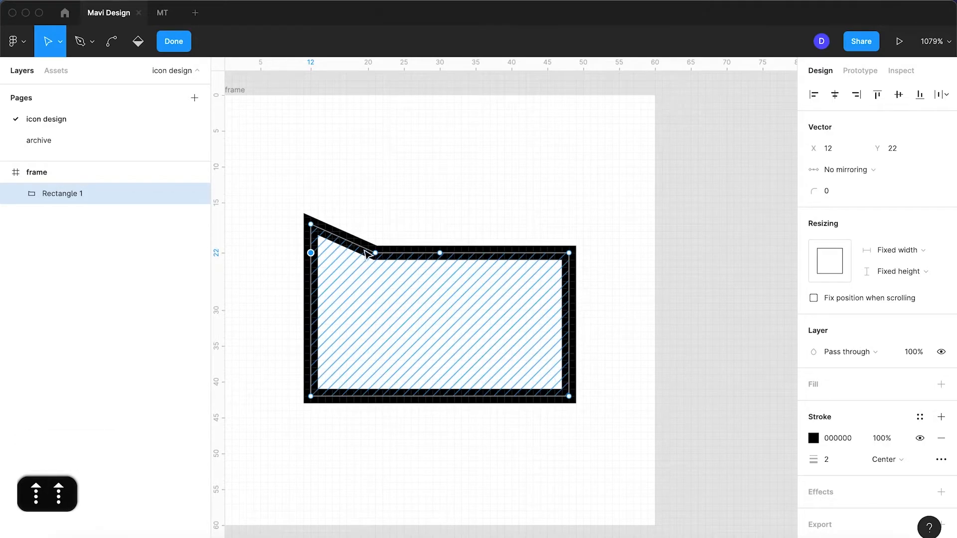
Raise the top-edge anchor point at X 21 to Y 18 to flatten the folder tab's top
{"action": "left_click", "coordinate": [375, 254]}
{"action": "key", "text": "Up"}
{"action": "key", "text": "Up"}
{"action": "key", "text": "Up"}
{"action": "key", "text": "Up"}
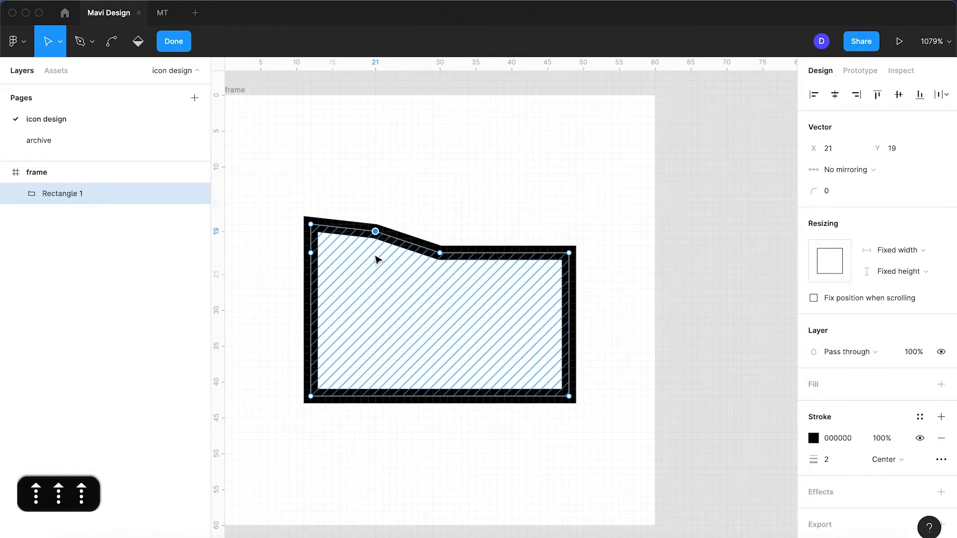
Steepen the tab's slope by moving its lower point to X 28 and its upper point to X 24
{"action": "left_click", "coordinate": [441, 254]}
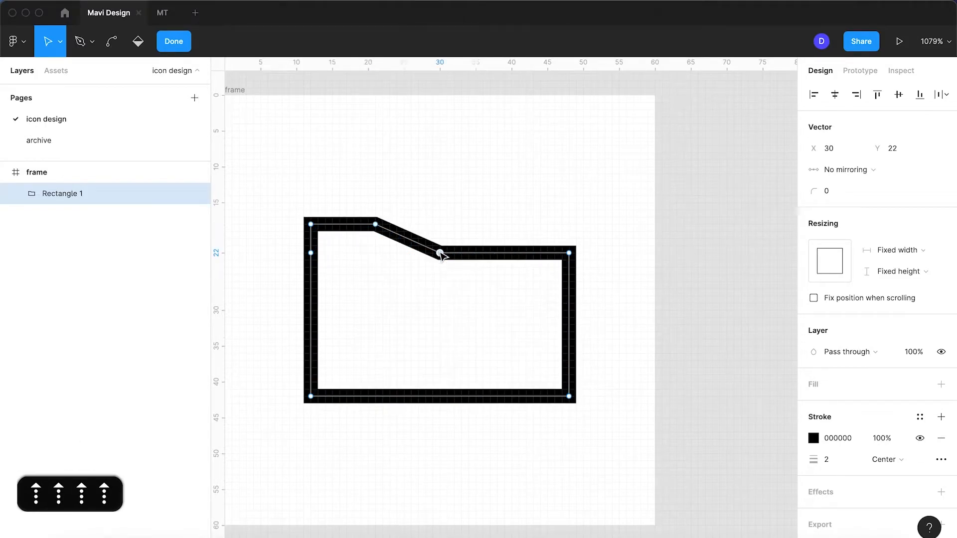
{"action": "key", "text": "Left"}
{"action": "key", "text": "Left"}
{"action": "left_click", "coordinate": [375, 225]}
{"action": "key", "text": "Right"}
{"action": "key", "text": "Right"}
{"action": "key", "text": "Right"}
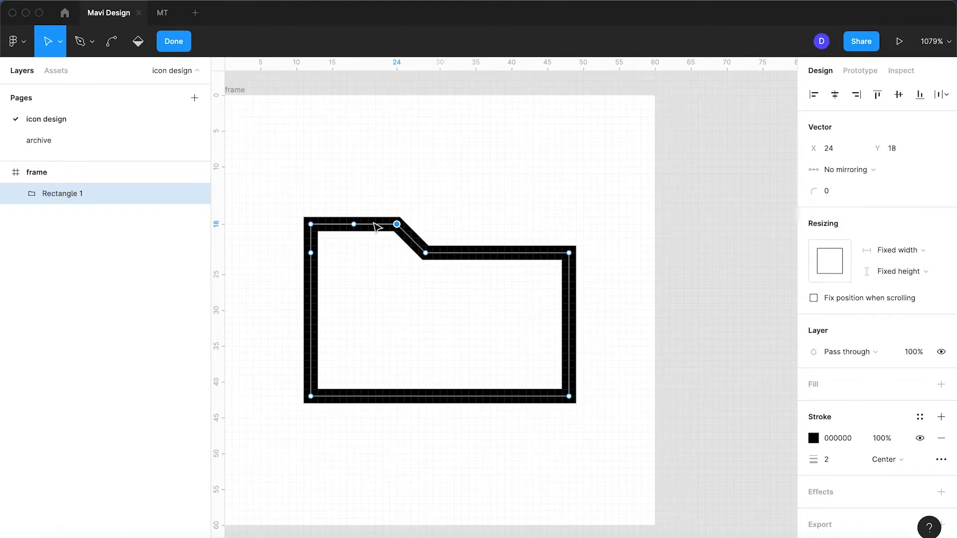
{"action": "key", "text": "Return"}
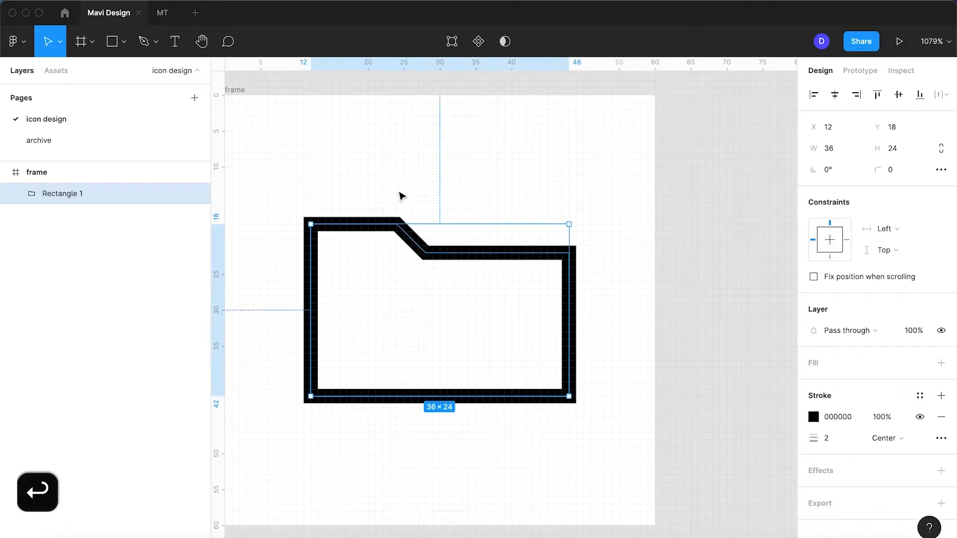
{"action": "left_click", "coordinate": [449, 181]}
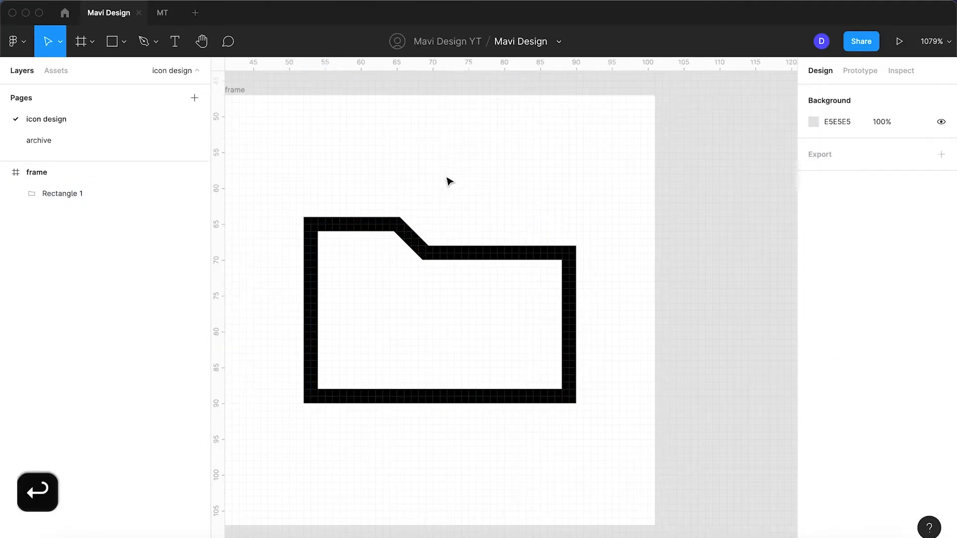
{"action": "left_click", "coordinate": [448, 256]}
{"action": "key", "text": "Return"}
{"action": "mouse_move", "coordinate": [449, 293]}
{"action": "left_mouse_down"}
{"action": "mouse_move", "coordinate": [391, 220]}
{"action": "mouse_move", "coordinate": [402, 236]}
{"action": "left_mouse_up"}
{"action": "key", "text": "super+y"}
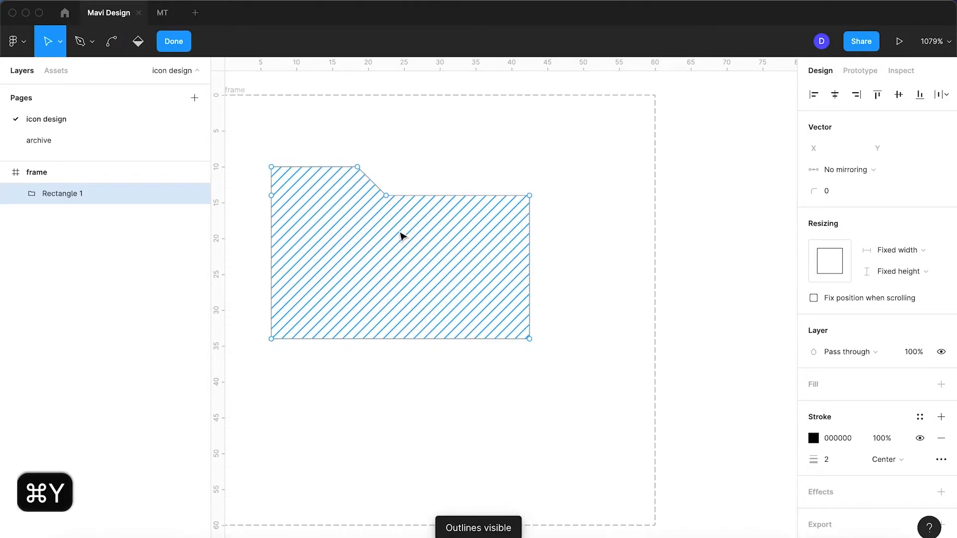
{"action": "key", "text": "super+y"}
{"action": "key", "text": "super+z"}
Shift both points of the tab's slope one unit right, to X 25 and X 29, and finish vector editing
{"action": "key", "text": "v"}
{"action": "left_click", "coordinate": [397, 224]}
{"action": "left_click", "coordinate": [426, 254], "text": "shift"}
{"action": "key", "text": "Right"}
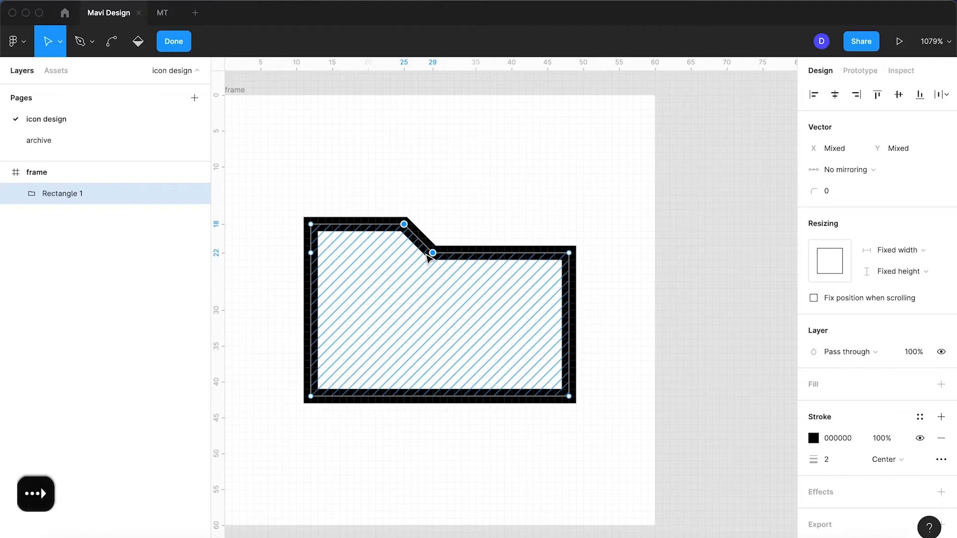
{"action": "key", "text": "Return"}
{"action": "left_click", "coordinate": [470, 208]}
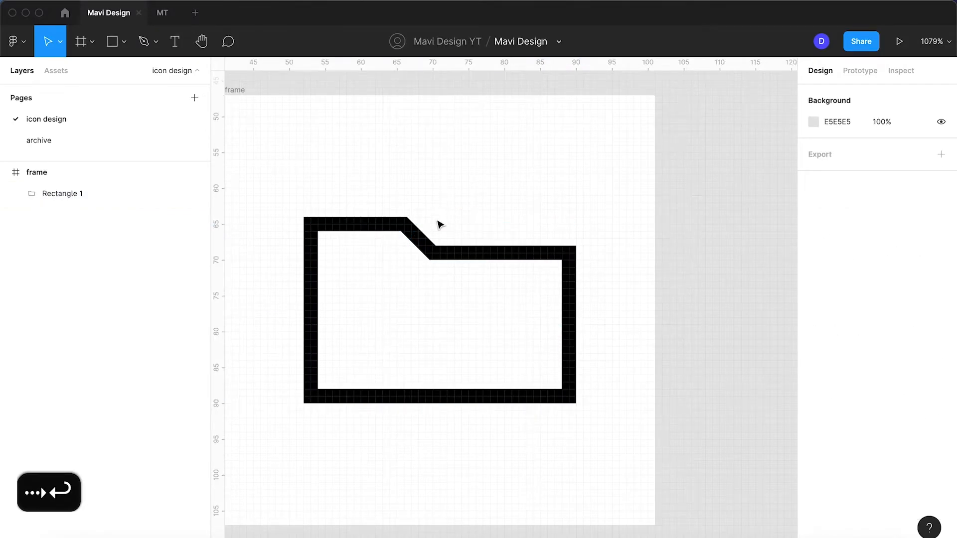
Duplicate the folder outline and delete the copy's two bottom corners and upper-right corner, keeping only the tab path
{"action": "scroll", "coordinate": [432, 245], "scroll_direction": "up", "scroll_amount": 5}
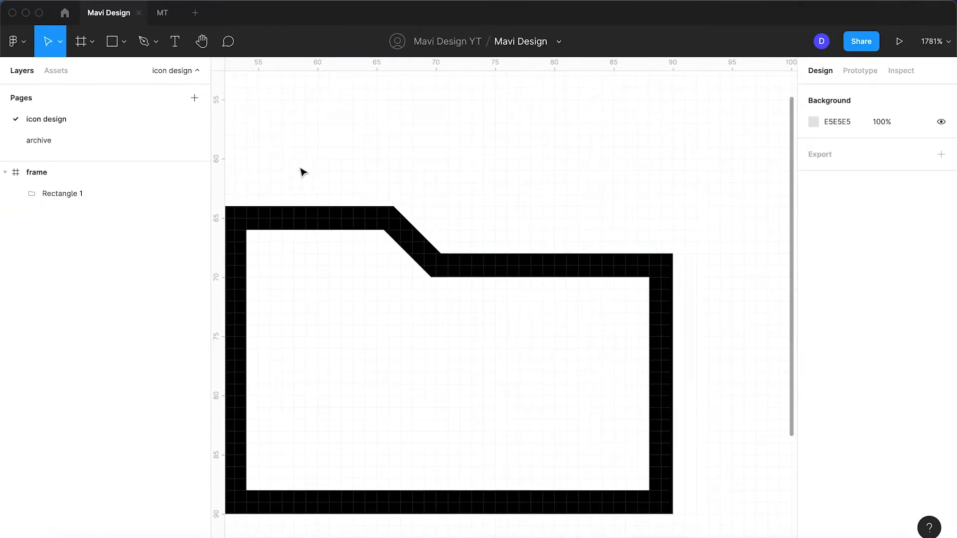
{"action": "left_click", "coordinate": [379, 222]}
{"action": "key", "text": "super+d"}
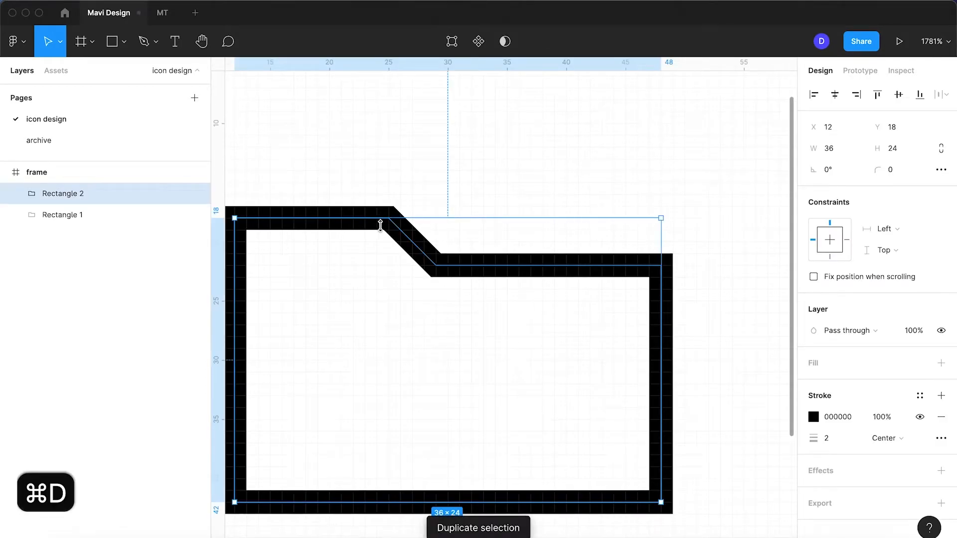
{"action": "key", "text": "Return"}
{"action": "left_click", "coordinate": [661, 502]}
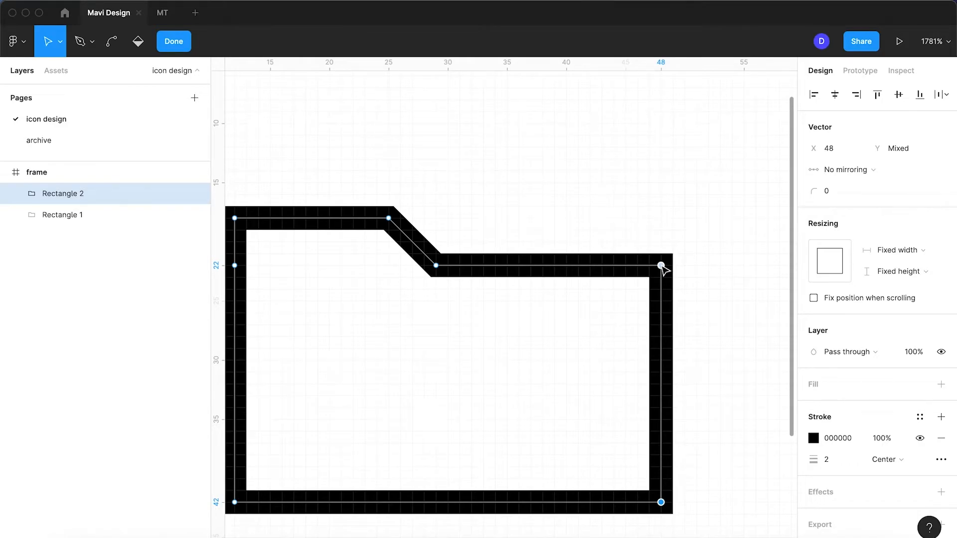
{"action": "left_click", "coordinate": [241, 509]}
{"action": "key", "text": "BackSpace"}
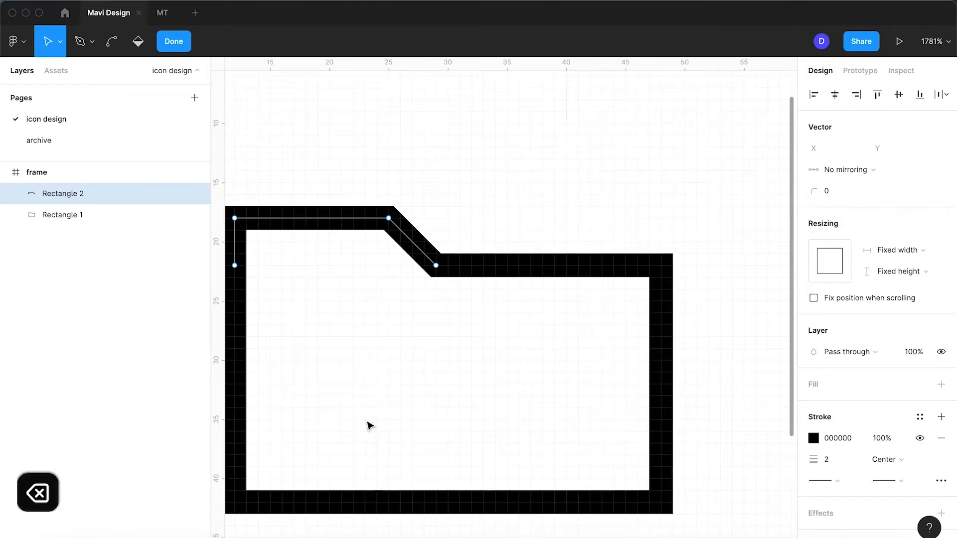
Move the duplicated tab path right by 8 units to X 20
{"action": "key", "text": "Return"}
{"action": "key", "text": "Right"}
{"action": "key", "text": "Right"}
{"action": "key", "text": "Right"}
{"action": "key", "text": "Right"}
{"action": "key", "text": "Right"}
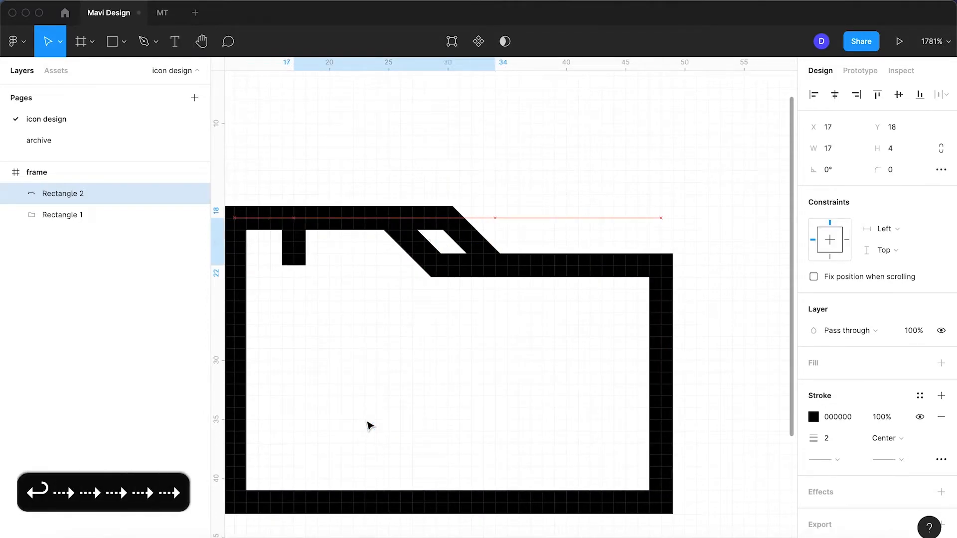
{"action": "key", "text": "Right"}
{"action": "key", "text": "Right"}
{"action": "key", "text": "Right"}
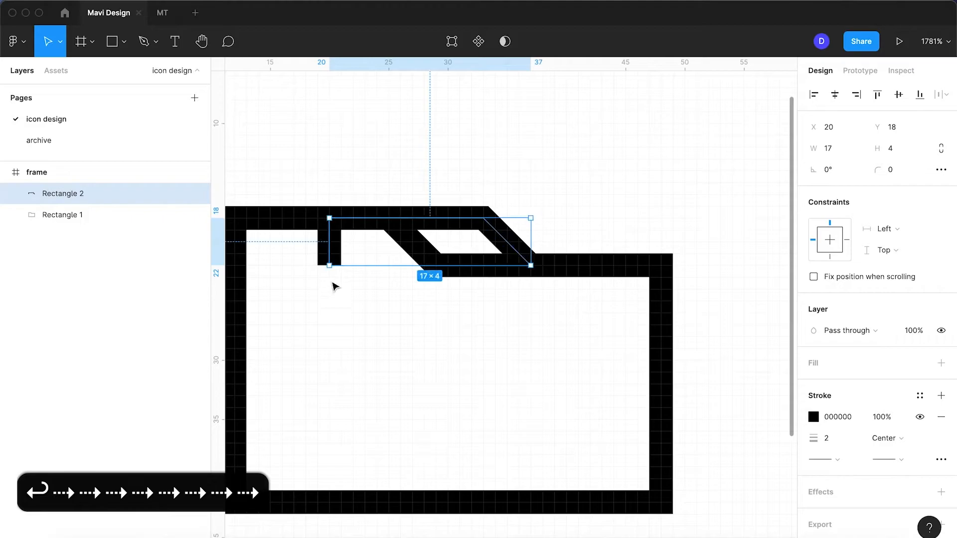
Delete the lower-left end point of the duplicated tab path, leaving its horizontal and sloped segments
{"action": "key", "text": "Return"}
{"action": "left_click", "coordinate": [330, 266]}
{"action": "key", "text": "BackSpace"}
{"action": "key", "text": "Return"}
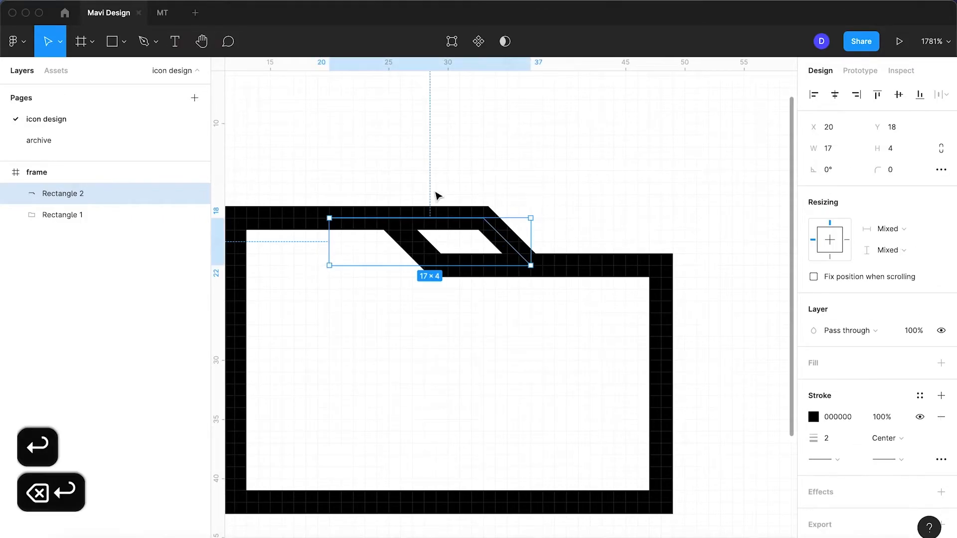
Round the folder outline's corners with a radius of 2
{"action": "left_click", "coordinate": [488, 168]}
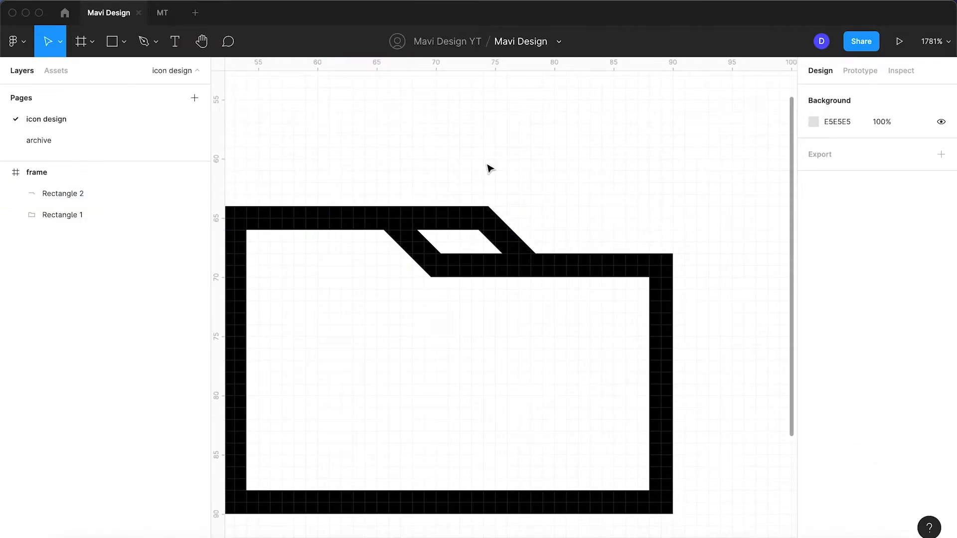
{"action": "scroll", "coordinate": [488, 168], "scroll_direction": "down", "scroll_amount": 5}
{"action": "scroll", "coordinate": [487, 166], "scroll_direction": "up", "scroll_amount": 4}
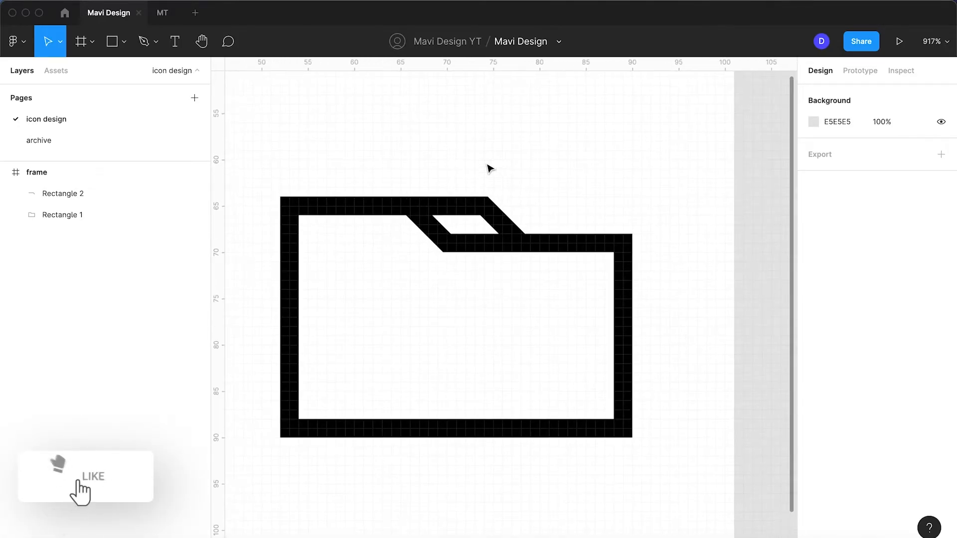
{"action": "left_click", "coordinate": [453, 243]}
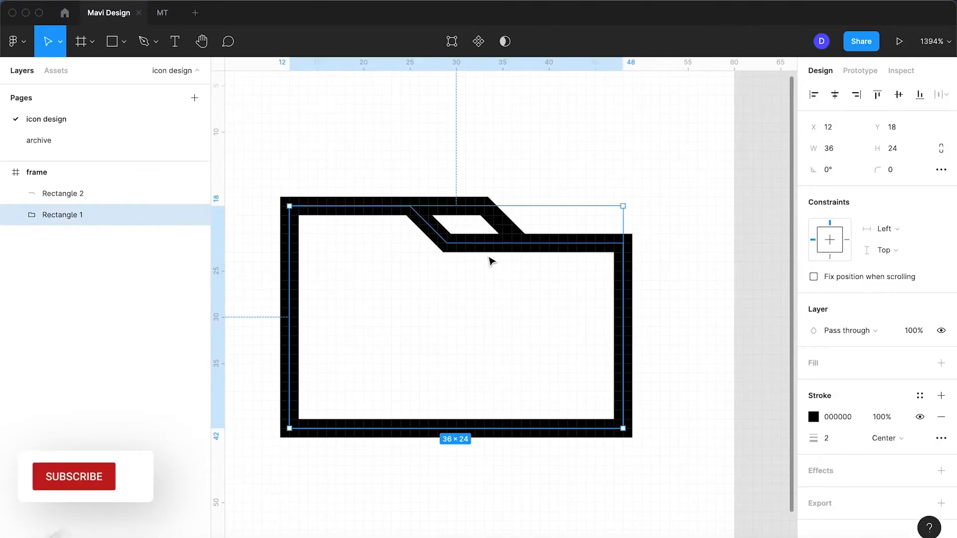
{"action": "left_click", "coordinate": [903, 172]}
{"action": "type", "text": "1"}
{"action": "key", "text": "Return"}
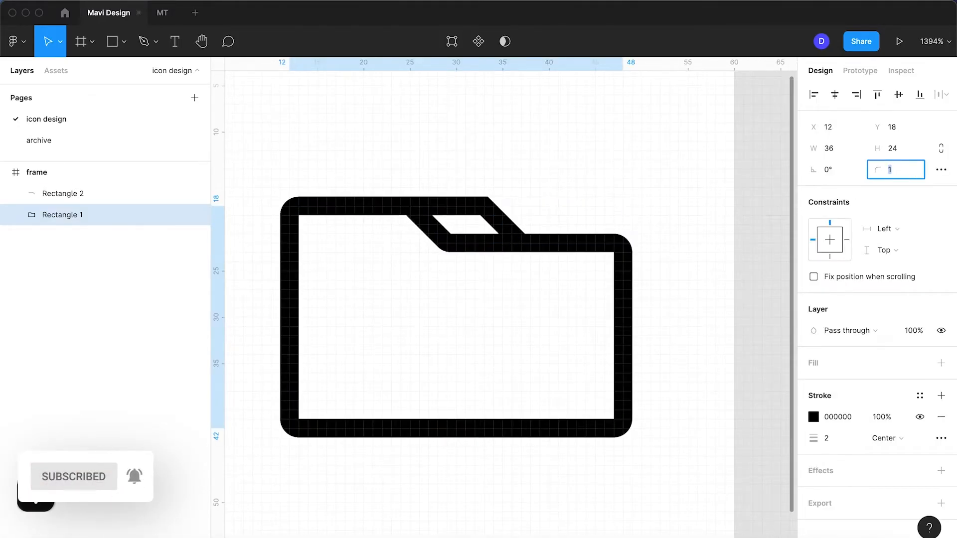
{"action": "key", "text": "Down"}
{"action": "key", "text": "Up"}
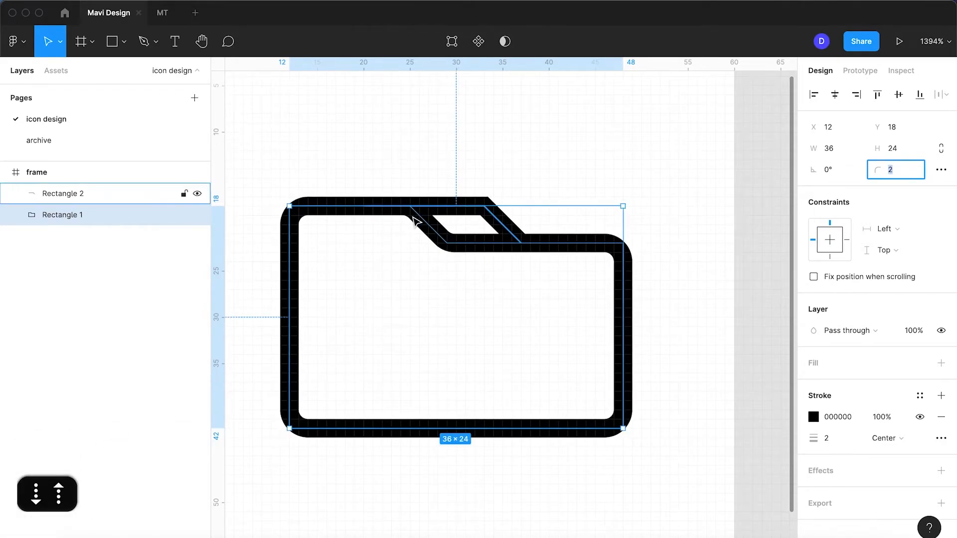
Set the corner radius of the second tab path to 2
{"action": "left_click", "coordinate": [501, 220]}
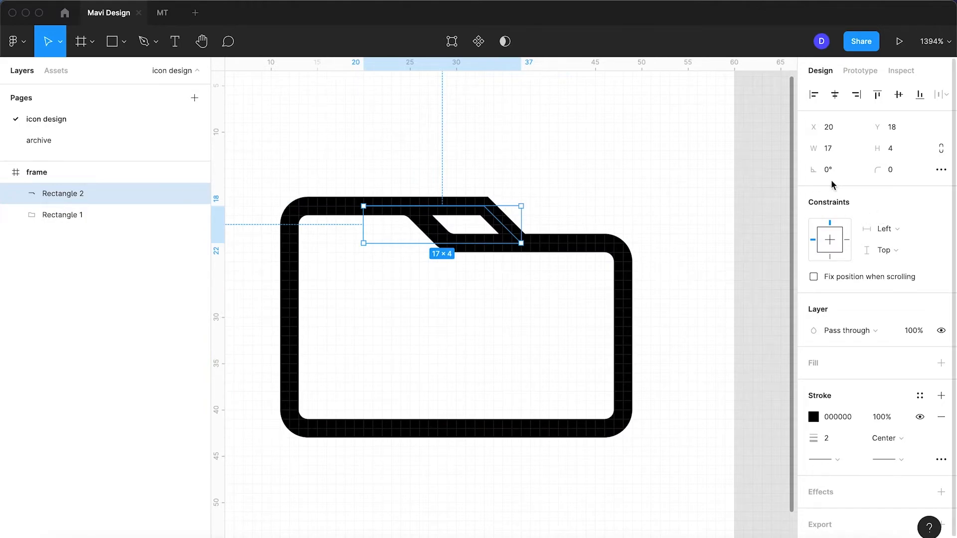
{"action": "key", "text": "Up"}
{"action": "key", "text": "Up"}
{"action": "key", "text": "Up"}
{"action": "key", "text": "Down"}
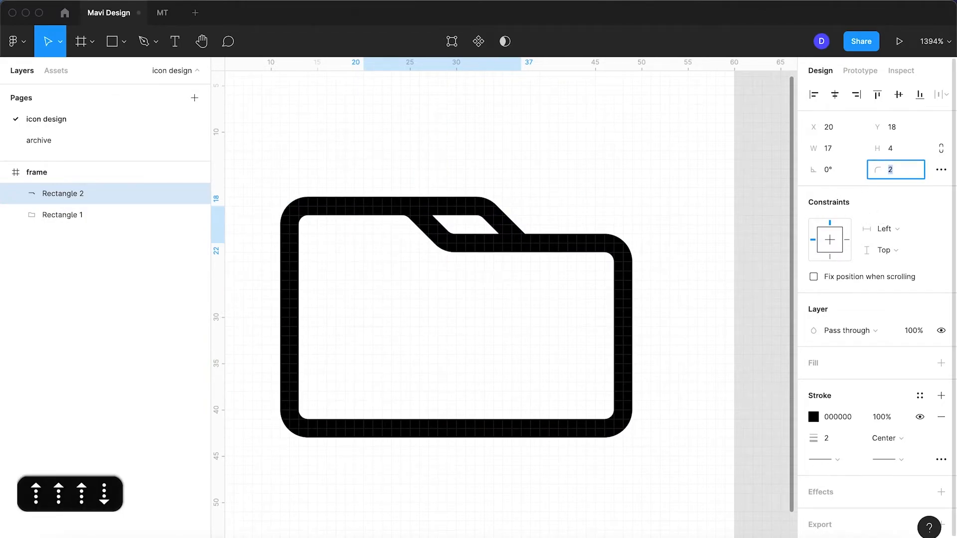
{"action": "key", "text": "Return"}
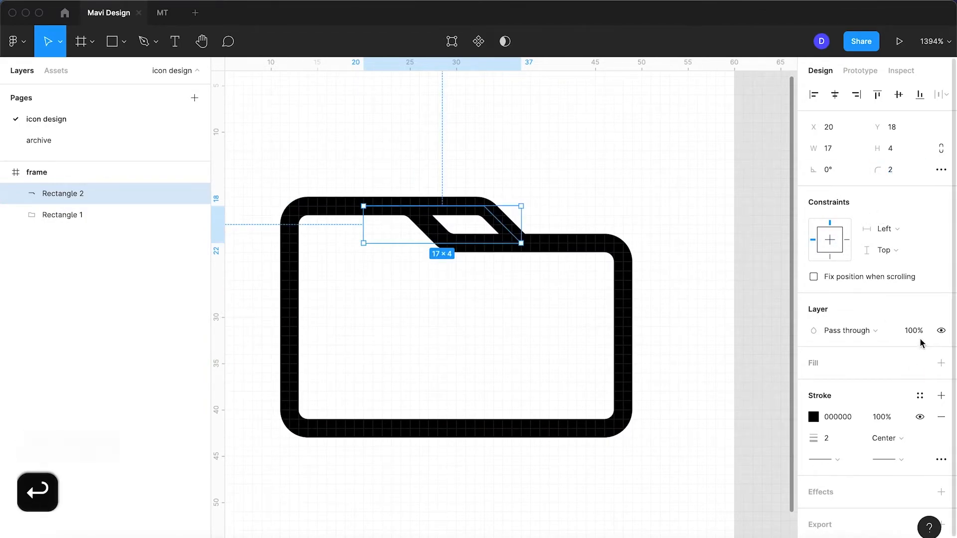
Set the layer opacity of the second tab path to 40%
{"action": "type", "text": "40"}
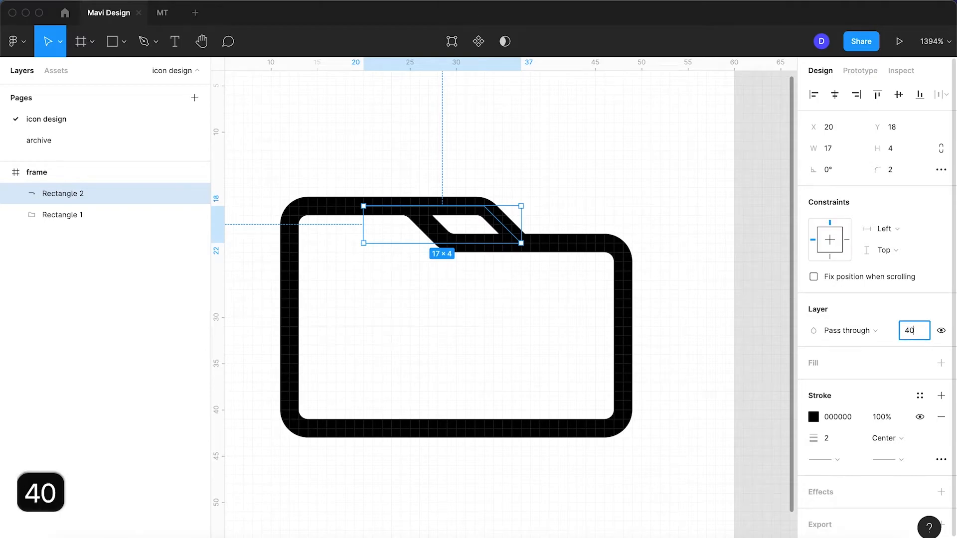
{"action": "key", "text": "Return"}
{"action": "left_click", "coordinate": [557, 202]}
{"action": "scroll", "coordinate": [555, 203], "scroll_direction": "down", "scroll_amount": 5}
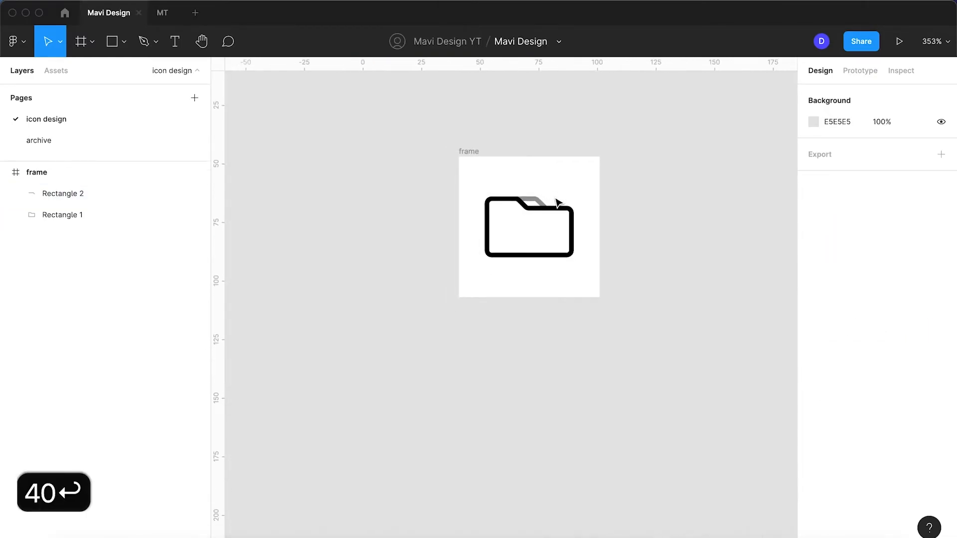
Lower the folder outline's two upper tab points to Y 19 and move the slope's lower point left to X 28
{"action": "scroll", "coordinate": [555, 203], "scroll_direction": "up", "scroll_amount": 5}
{"action": "left_click", "coordinate": [505, 243]}
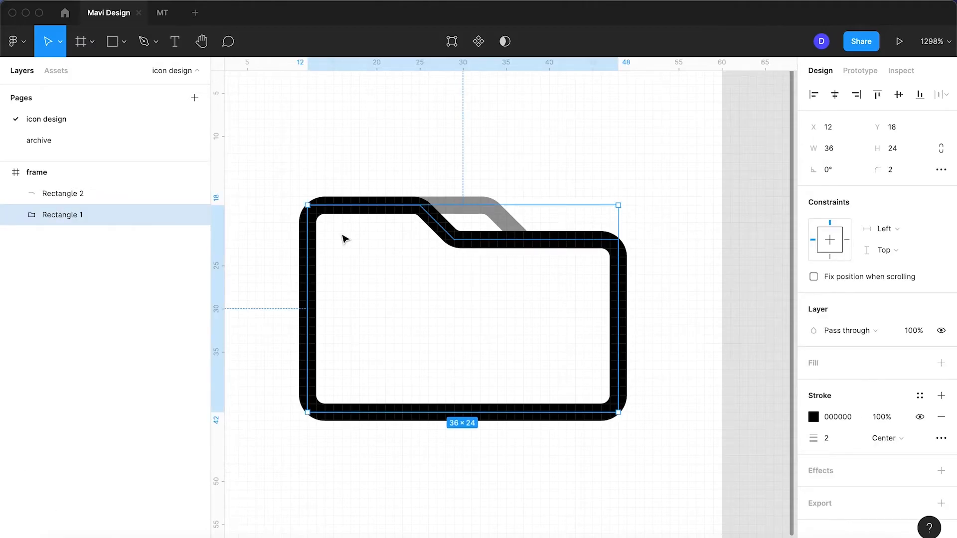
{"action": "key", "text": "Return"}
{"action": "left_click", "coordinate": [307, 205]}
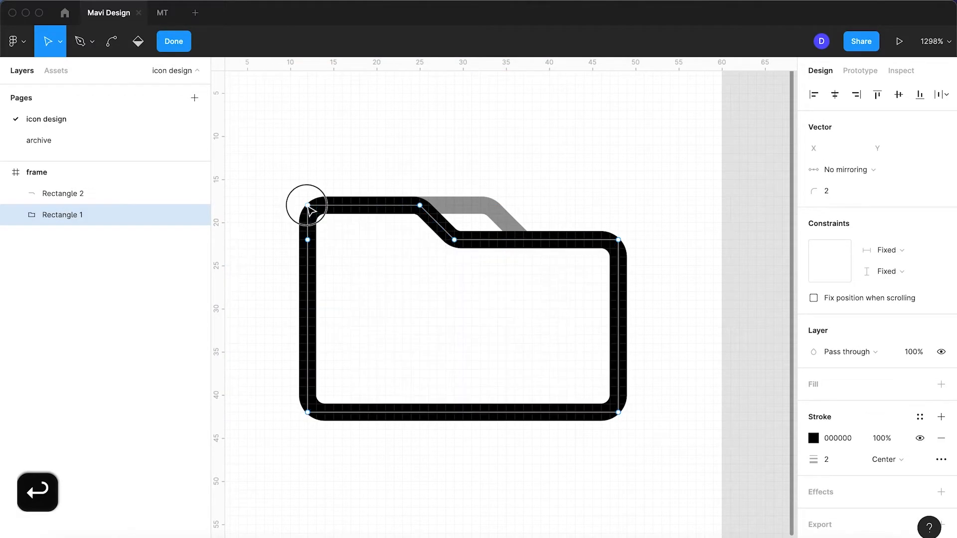
{"action": "left_click", "coordinate": [420, 205], "text": "shift"}
{"action": "key", "text": "Down"}
{"action": "left_click", "coordinate": [454, 241]}
{"action": "key", "text": "Left"}
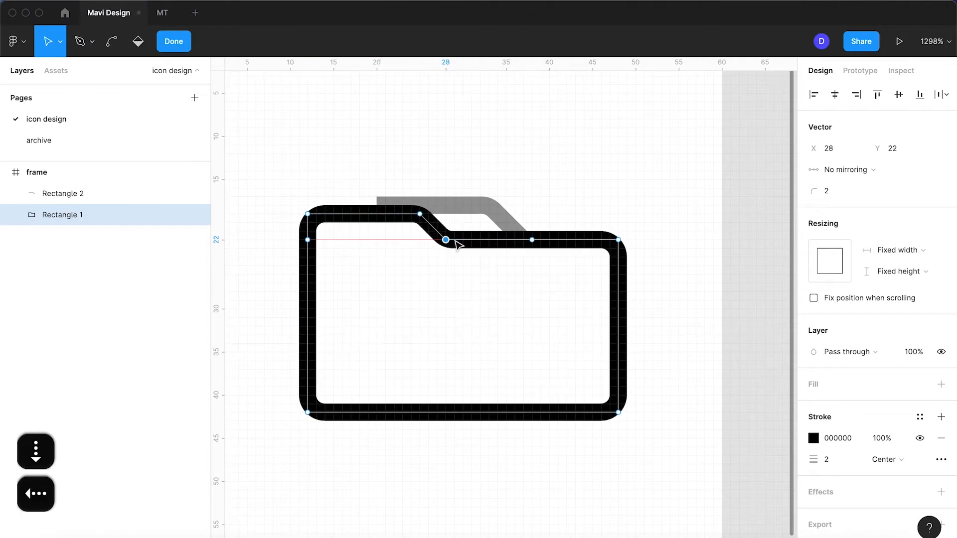
{"action": "key", "text": "Return"}
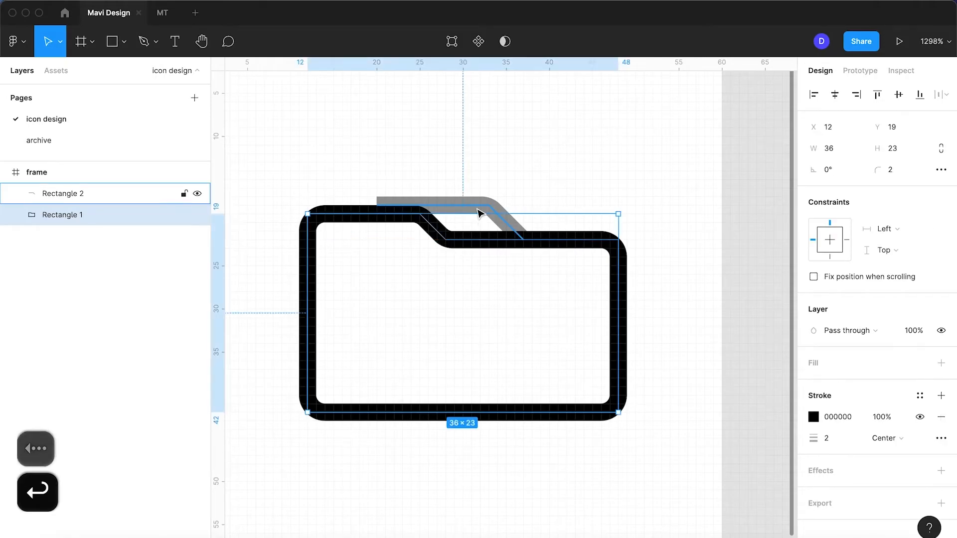
Move the second tab path down to Y 19 and shift its lower end point one unit left and one unit up
{"action": "left_click", "coordinate": [478, 218]}
{"action": "key", "text": "Down"}
{"action": "key", "text": "Return"}
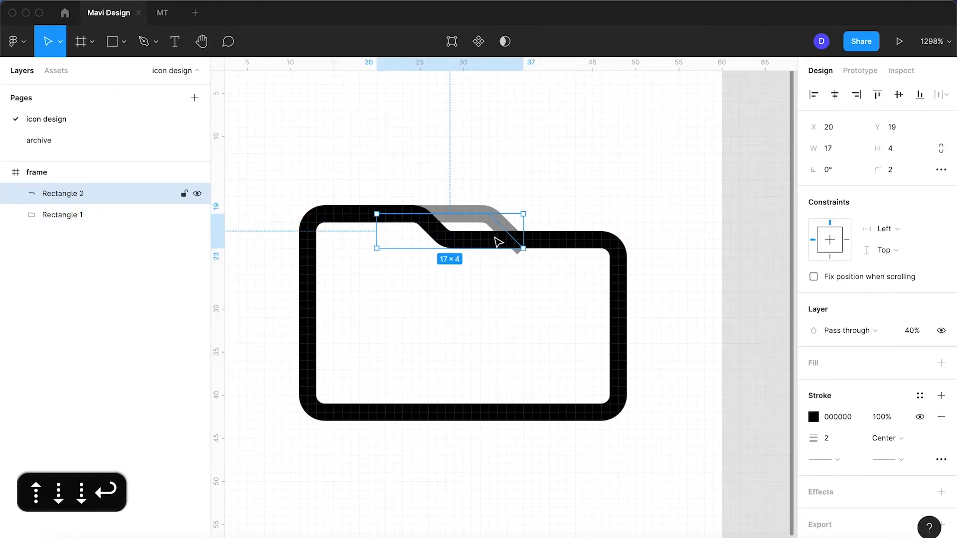
{"action": "left_click", "coordinate": [521, 249]}
{"action": "key", "text": "Left"}
{"action": "key", "text": "Up"}
{"action": "key", "text": "Return"}
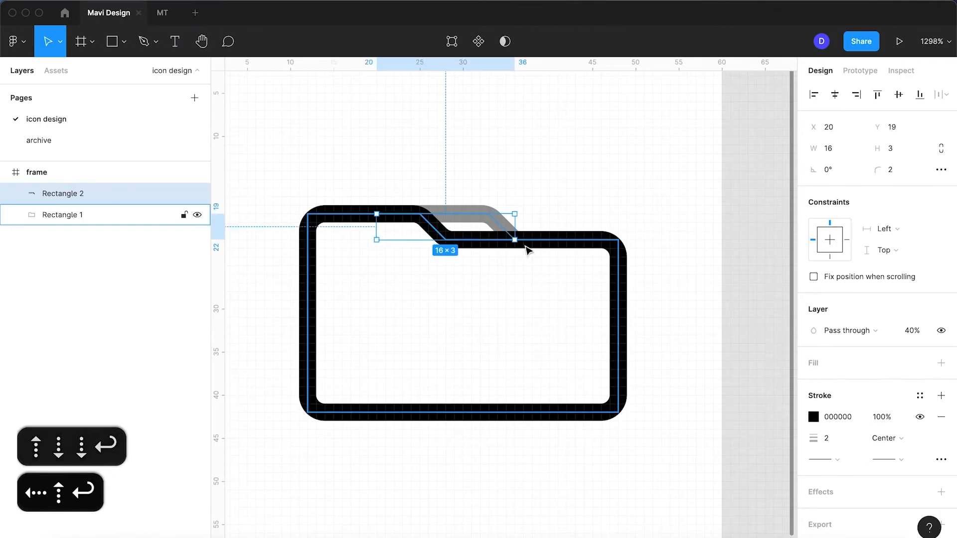
{"action": "scroll", "coordinate": [408, 210], "scroll_direction": "up", "scroll_amount": 5}
{"action": "scroll", "coordinate": [476, 164], "scroll_direction": "down", "scroll_amount": 10}
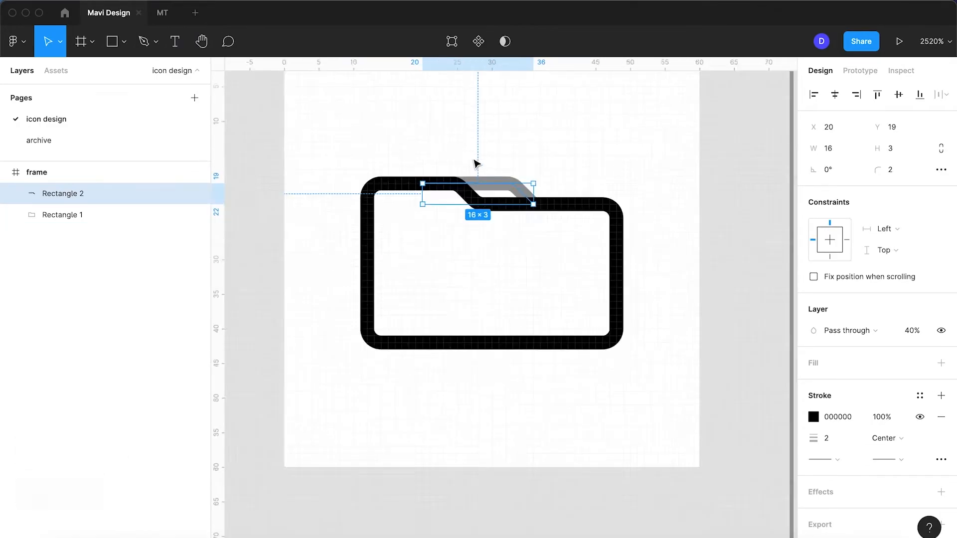
{"action": "key", "text": "Escape"}
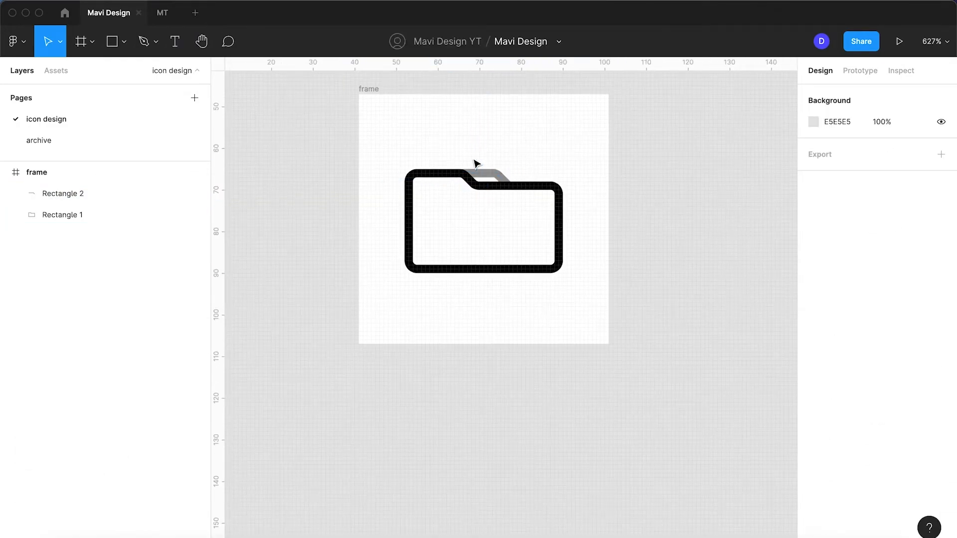
Raise the two upper tab points of the folder outline one unit and finish vector editing
{"action": "key", "text": "super+0"}
{"action": "scroll", "coordinate": [525, 303], "scroll_direction": "up", "scroll_amount": 15}
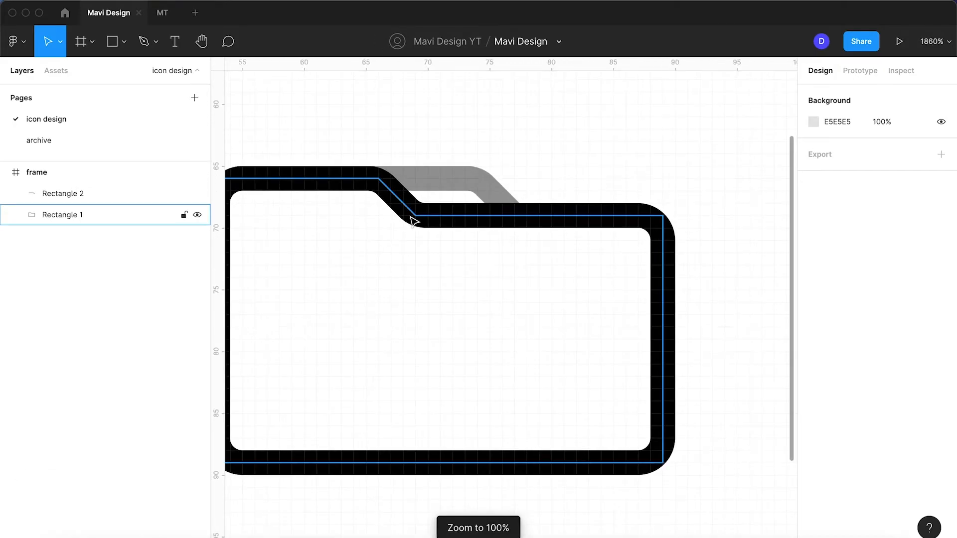
{"action": "left_click", "coordinate": [411, 221]}
{"action": "key", "text": "Return"}
{"action": "left_click", "coordinate": [379, 179]}
{"action": "scroll", "coordinate": [406, 173], "scroll_direction": "left", "scroll_amount": 3}
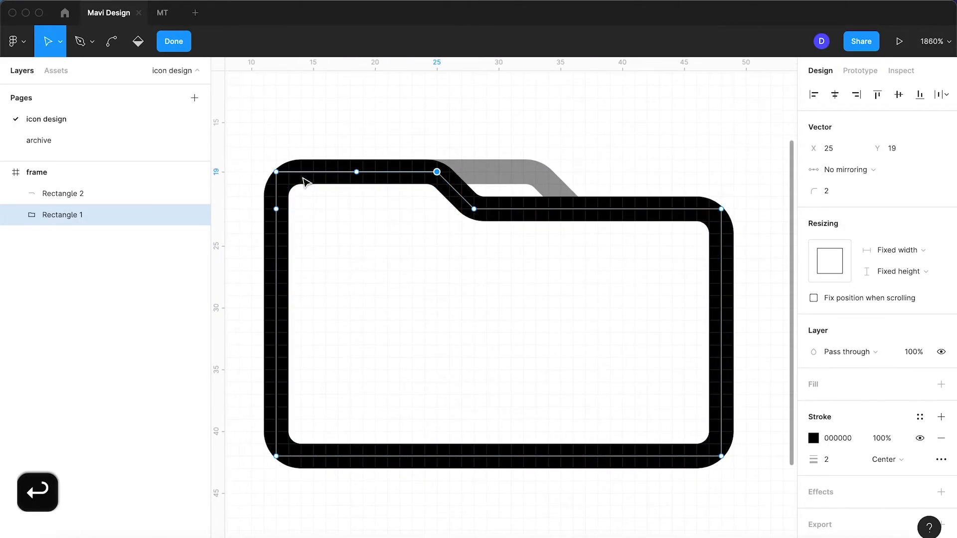
{"action": "left_click", "coordinate": [276, 171], "text": "shift"}
{"action": "key", "text": "Up"}
{"action": "key", "text": "shift+Return"}
Raise both upper points of the second tab path to Y 18 and finish vector editing
{"action": "left_click", "coordinate": [516, 177]}
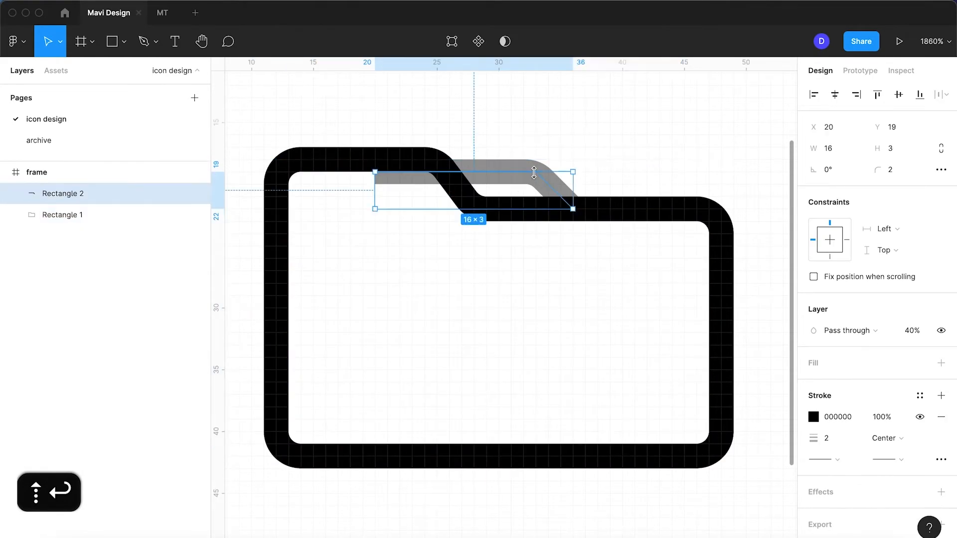
{"action": "key", "text": "Return"}
{"action": "left_click", "coordinate": [535, 171]}
{"action": "left_click", "coordinate": [375, 172], "text": "shift"}
{"action": "key", "text": "Up"}
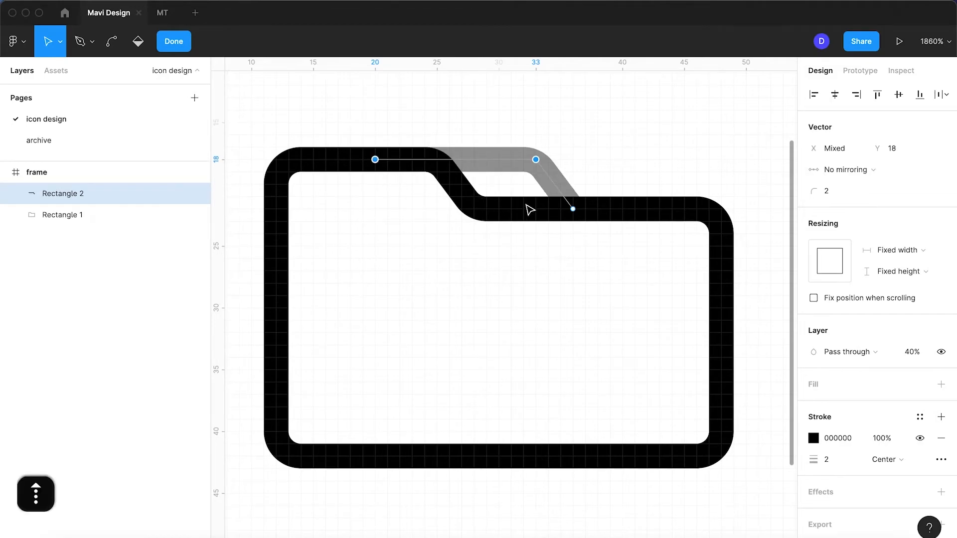
{"action": "key", "text": "Return"}
Move the whole second tab path one unit left to X 19
{"action": "left_click", "coordinate": [482, 297]}
{"action": "left_click", "coordinate": [542, 176]}
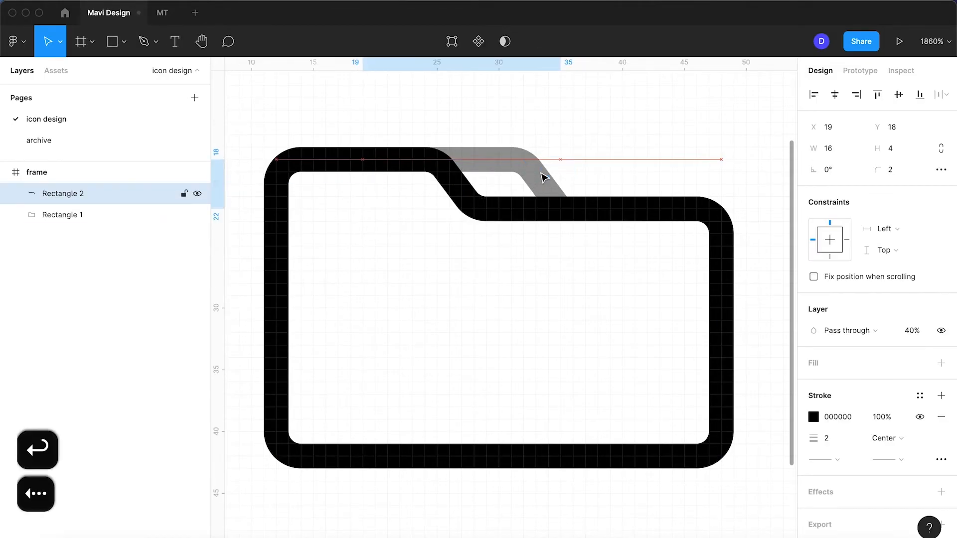
{"action": "left_click", "coordinate": [583, 205]}
{"action": "left_click", "coordinate": [684, 171]}
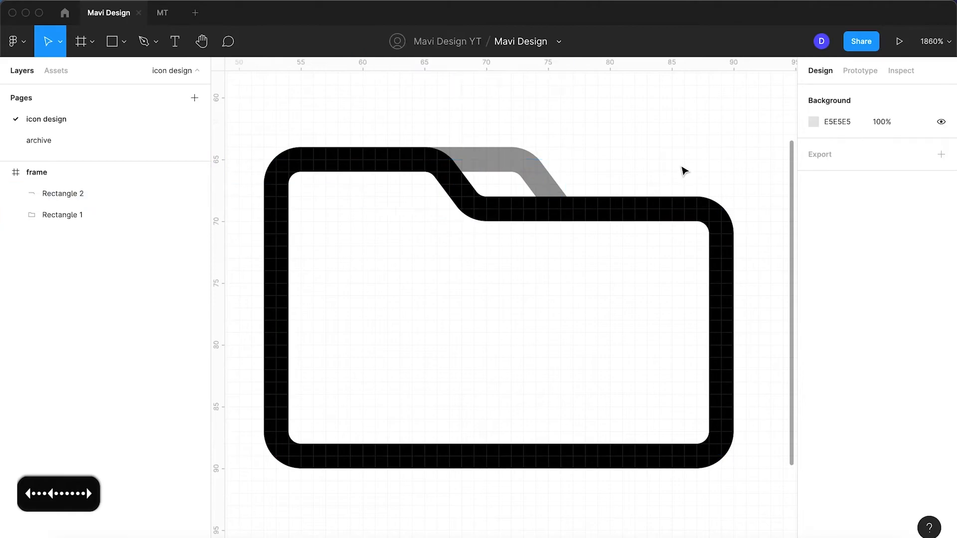
Draw a horizontal line with the Pen tool inside the folder's lower-right area, from X 44 to X 35 at Y 38
{"action": "scroll", "coordinate": [573, 216], "scroll_direction": "down", "scroll_amount": 3}
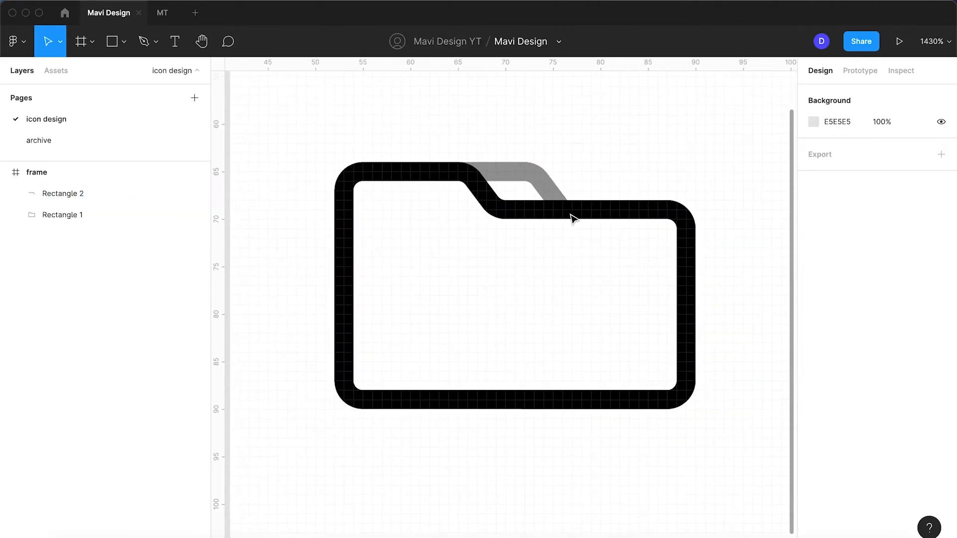
{"action": "left_click", "coordinate": [144, 42]}
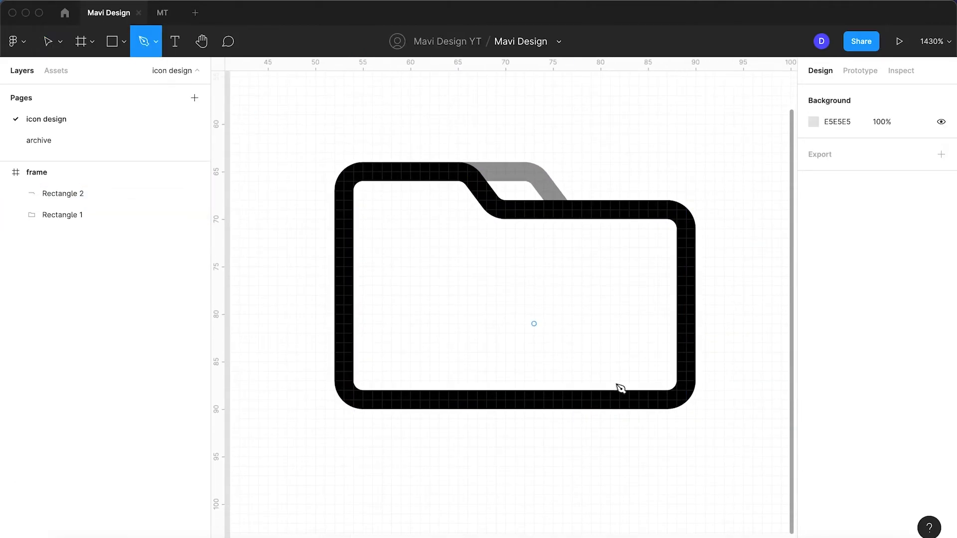
{"action": "left_click", "coordinate": [648, 362]}
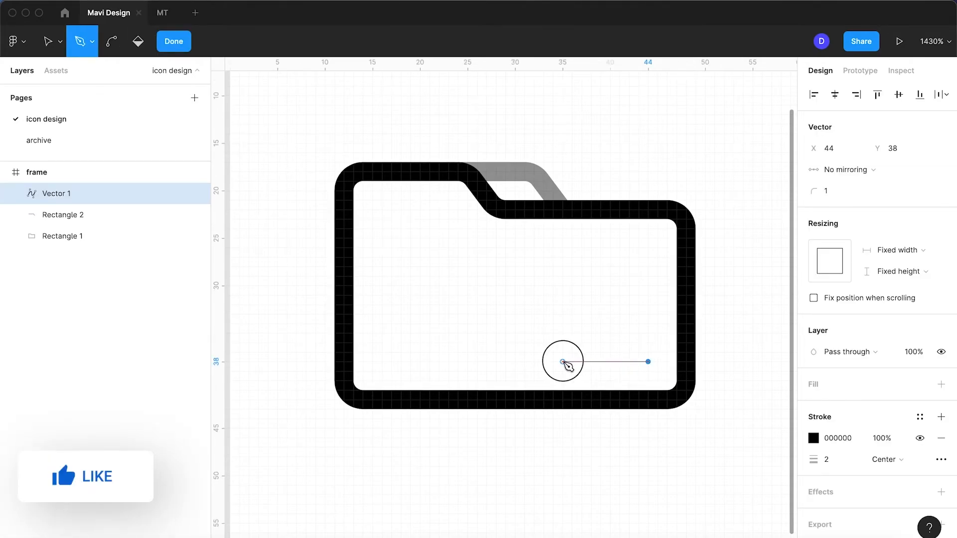
{"action": "left_click", "coordinate": [563, 362]}
{"action": "key", "text": "Return"}
{"action": "key", "text": "Escape"}
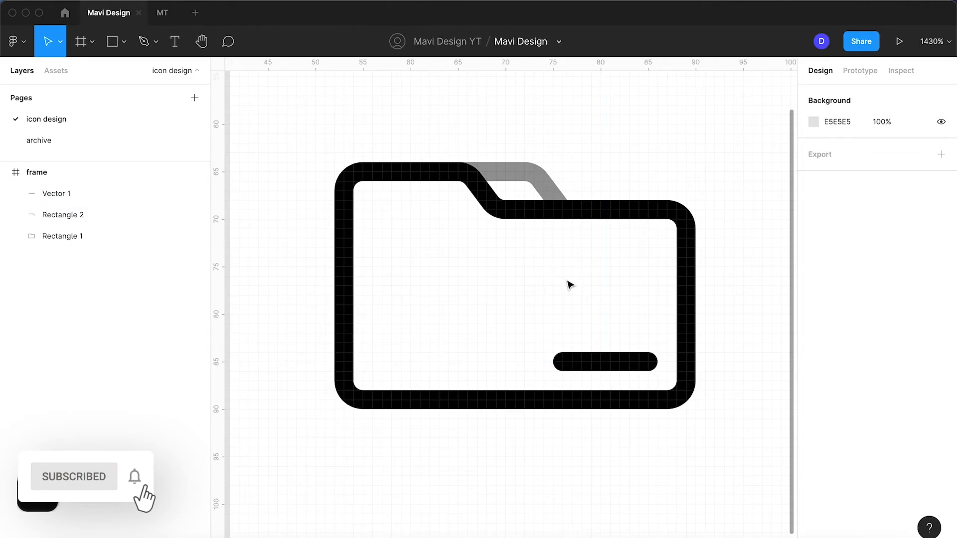
Set the layer opacity of the short horizontal line to 40%
{"action": "left_click", "coordinate": [627, 363]}
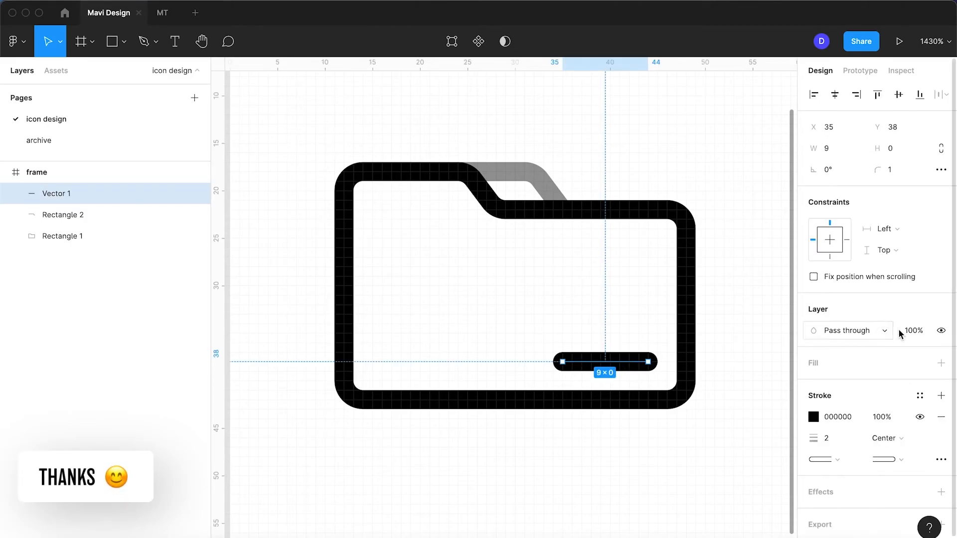
{"action": "left_click", "coordinate": [914, 330]}
{"action": "type", "text": "40"}
{"action": "key", "text": "Return"}
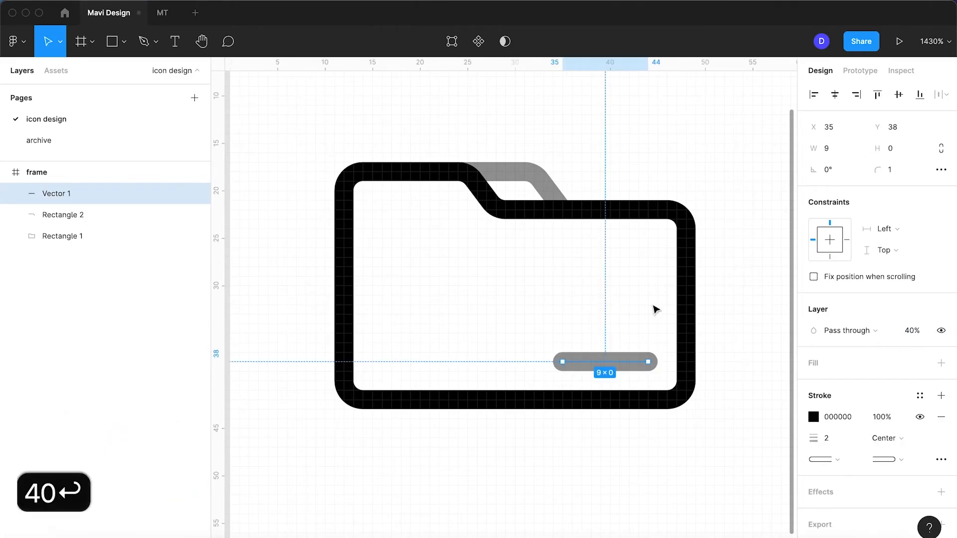
{"action": "left_click", "coordinate": [595, 302]}
{"action": "left_click", "coordinate": [545, 188]}
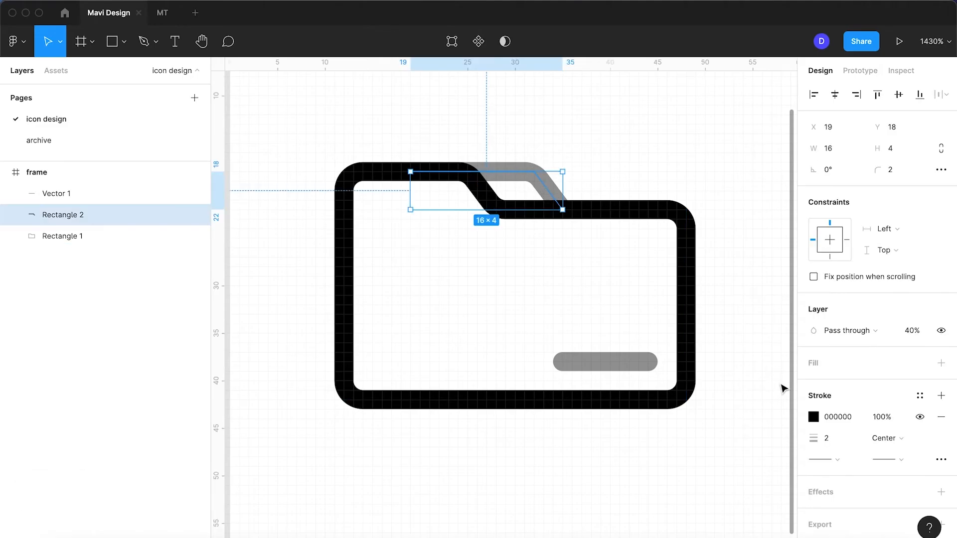
{"action": "left_click", "coordinate": [605, 366]}
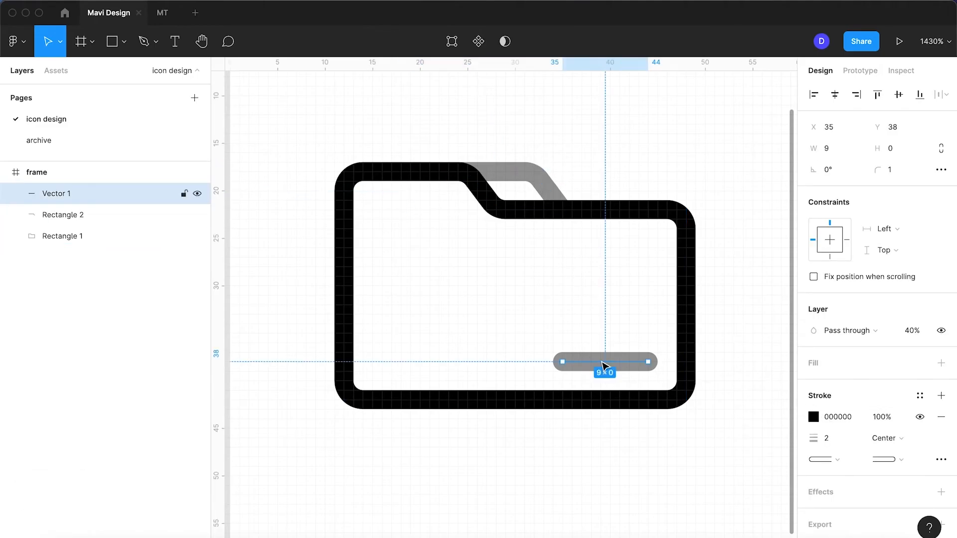
{"action": "left_click", "coordinate": [562, 323]}
{"action": "left_click", "coordinate": [581, 369]}
{"action": "left_click", "coordinate": [507, 302]}
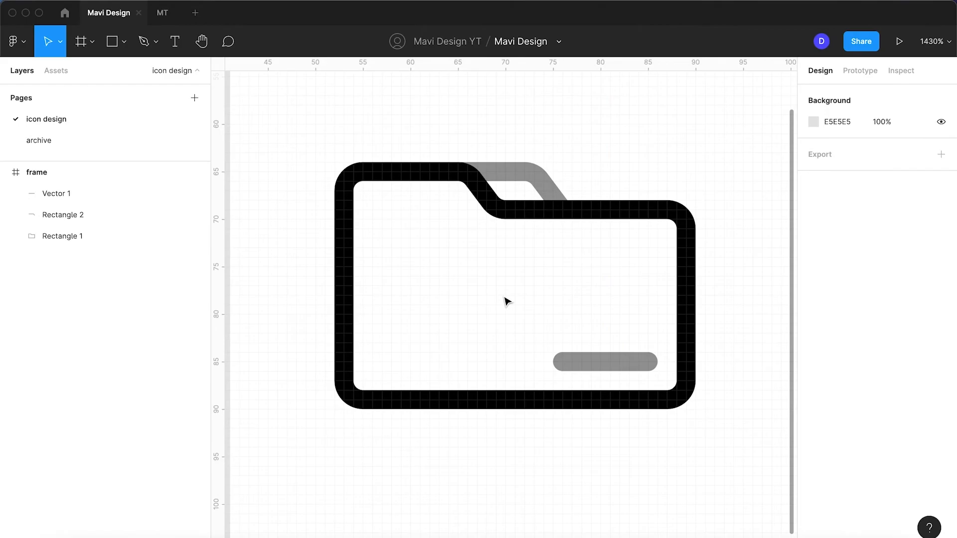
Move the short line two units up and two units left, away from the folder's lower-right corner
{"action": "scroll", "coordinate": [507, 301], "scroll_direction": "down", "scroll_amount": 5}
{"action": "left_click", "coordinate": [566, 333]}
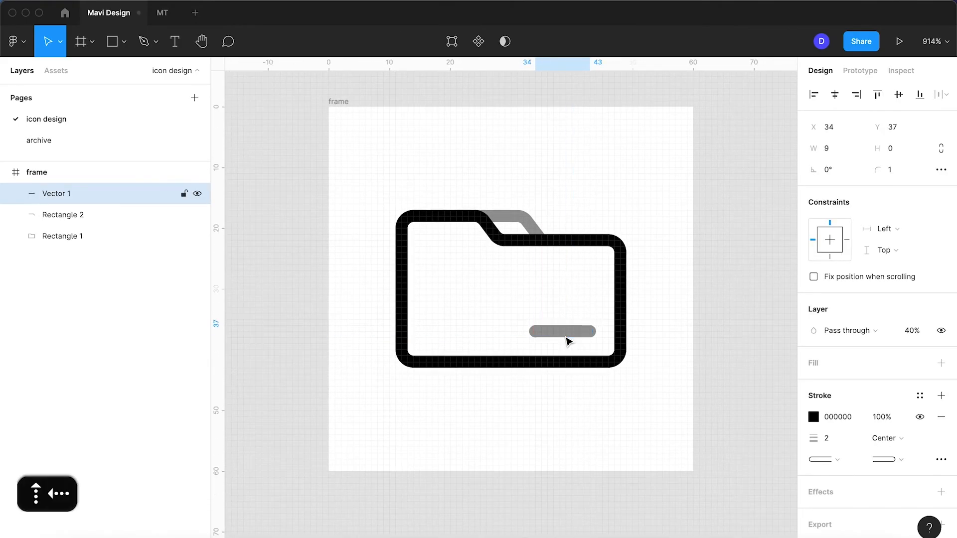
{"action": "key", "text": "Up"}
{"action": "key", "text": "Left"}
{"action": "left_click", "coordinate": [591, 398]}
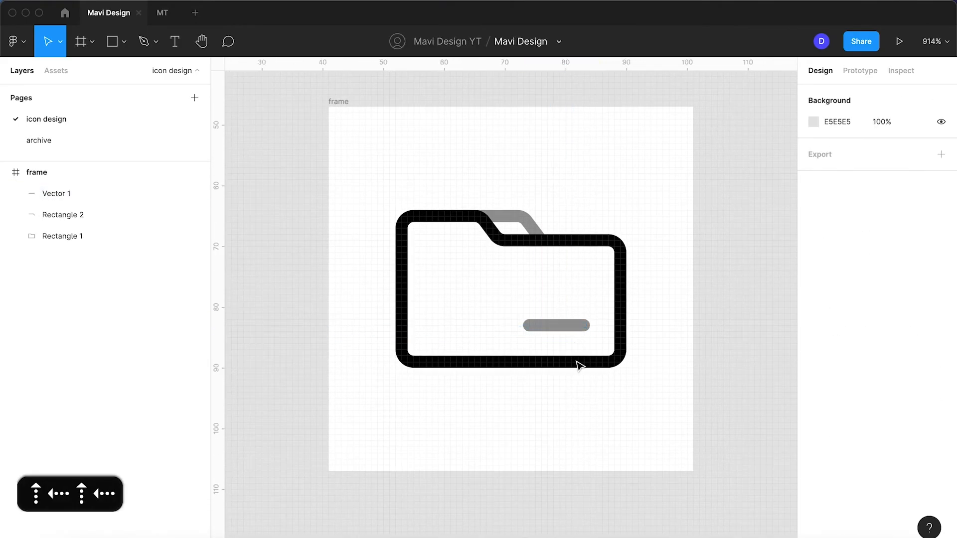
Group the folder outline, the second tab and the short line together, and name the group "folder"
{"action": "left_click", "coordinate": [534, 234]}
{"action": "left_click", "coordinate": [571, 224]}
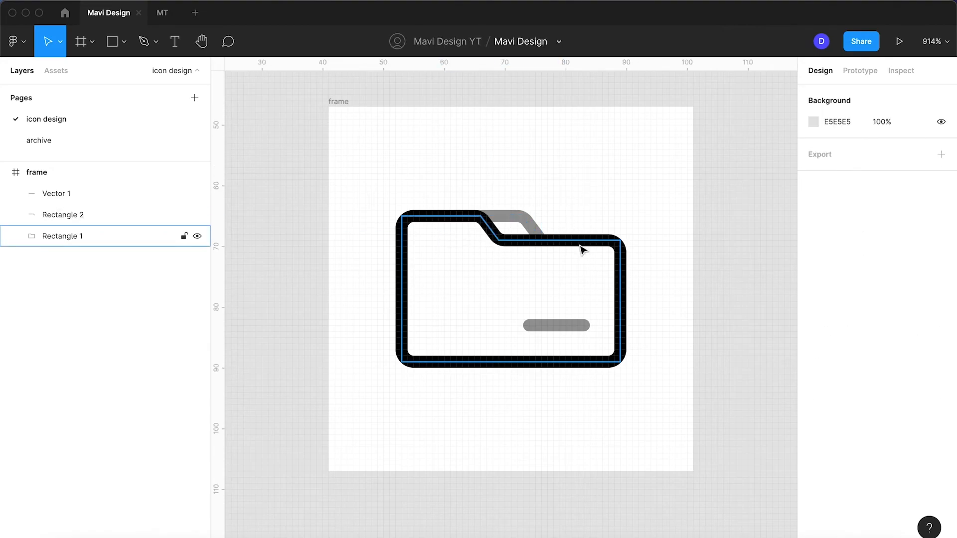
{"action": "left_click_drag", "start_coordinate": [658, 408], "coordinate": [379, 178]}
{"action": "key", "text": "super+g"}
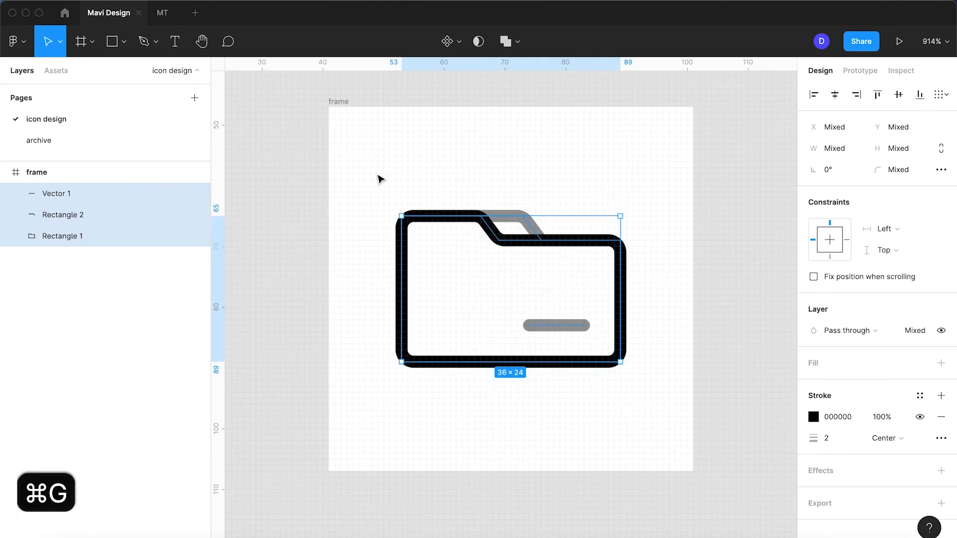
{"action": "double_click", "coordinate": [63, 194]}
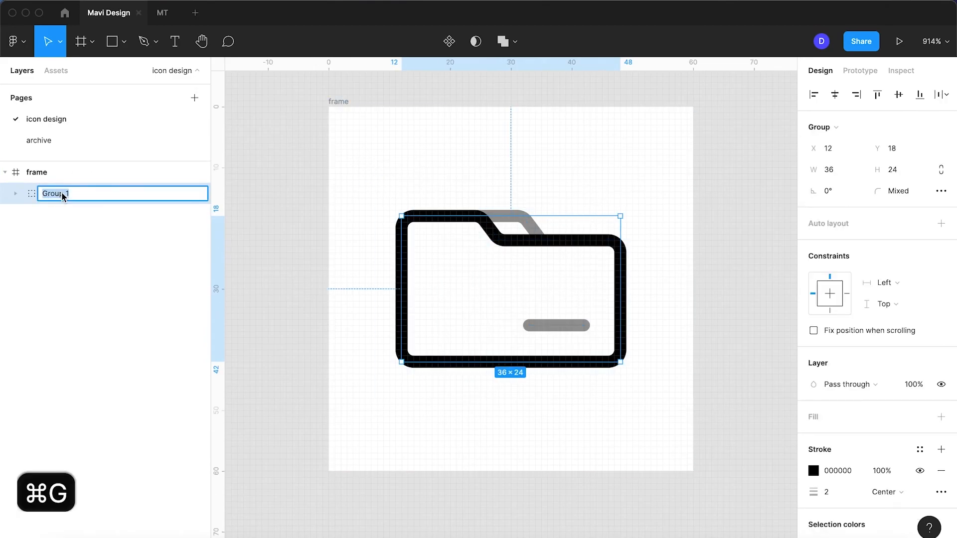
{"action": "type", "text": "folder\\"}
{"action": "key", "text": "BackSpace"}
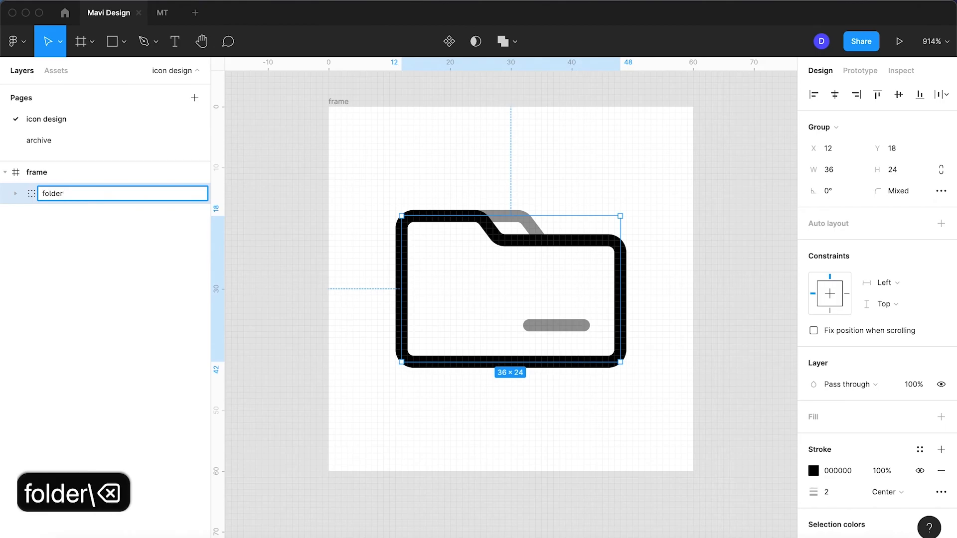
{"action": "key", "text": "Return"}
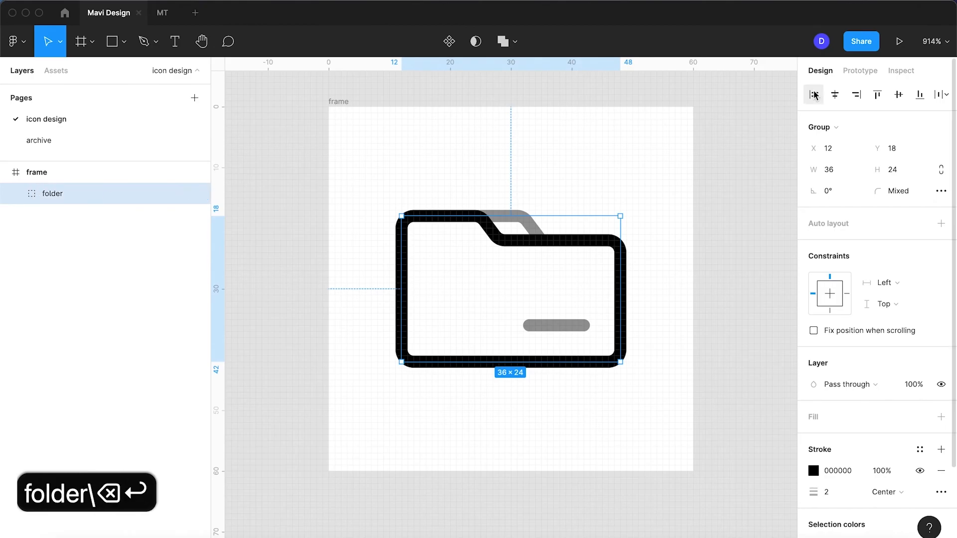
Measure the folder group's distances to all four edges of the frame, and clear the selection
{"action": "key", "text": "alt"}
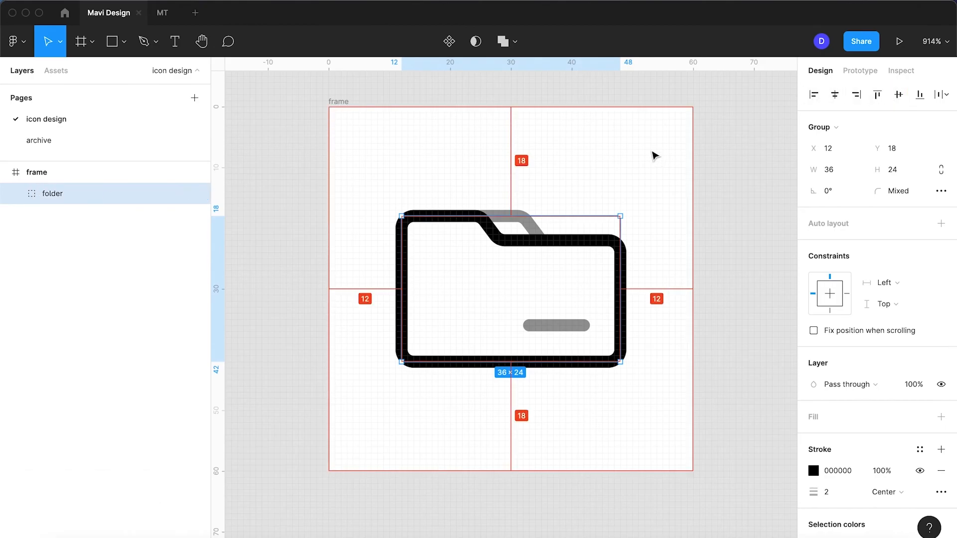
{"action": "left_click", "coordinate": [682, 212]}
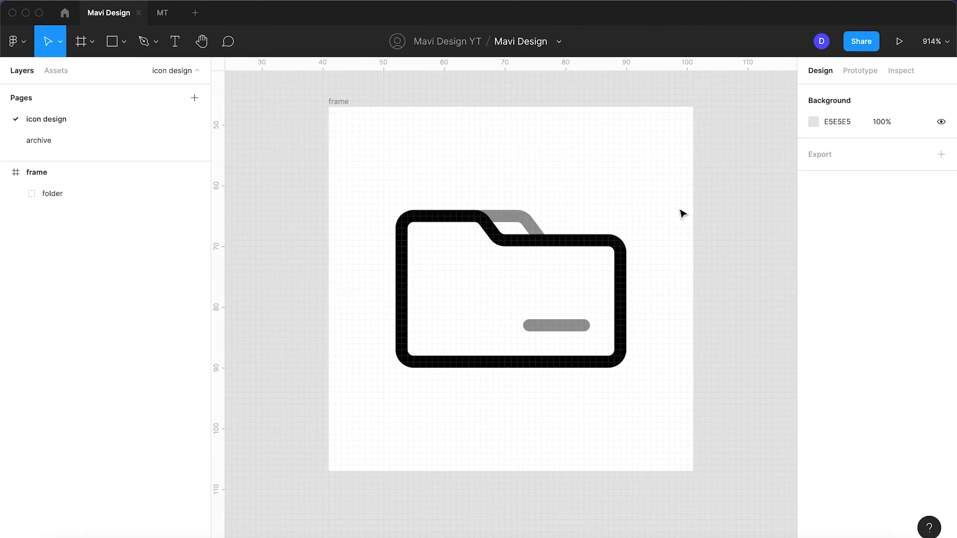
{"action": "scroll", "coordinate": [682, 211], "scroll_direction": "down", "scroll_amount": 3}
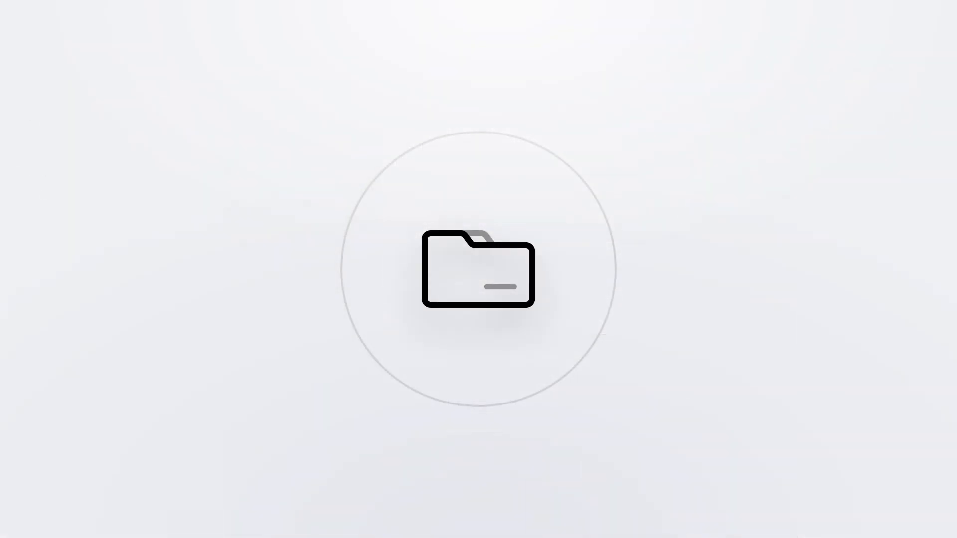